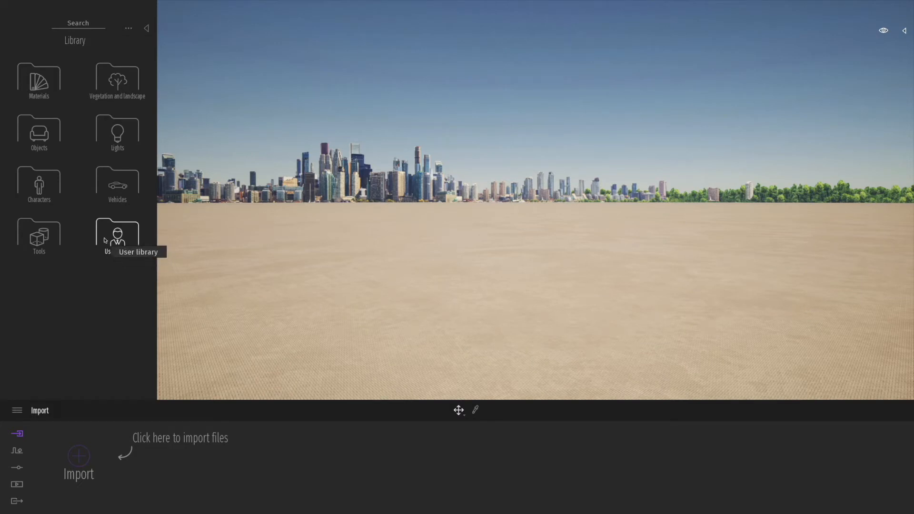
# - Apply the Fine concrete 01 material from the Concrete library folder to the ground
pyautogui.click(46, 88)
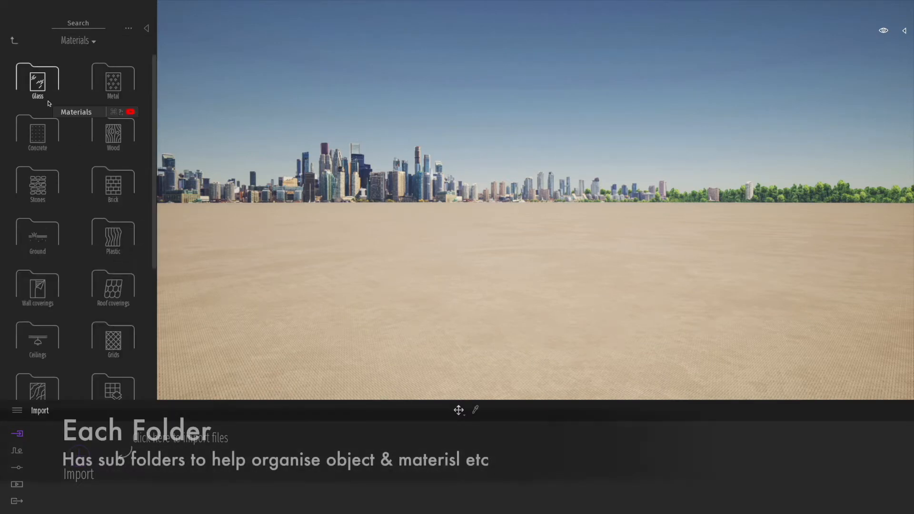
pyautogui.scroll(-3, 70, 108)
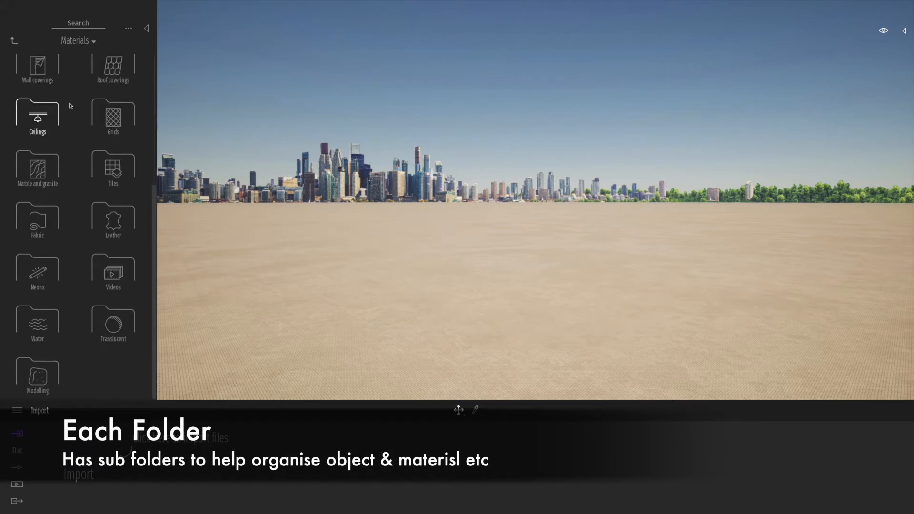
pyautogui.scroll(4, 70, 107)
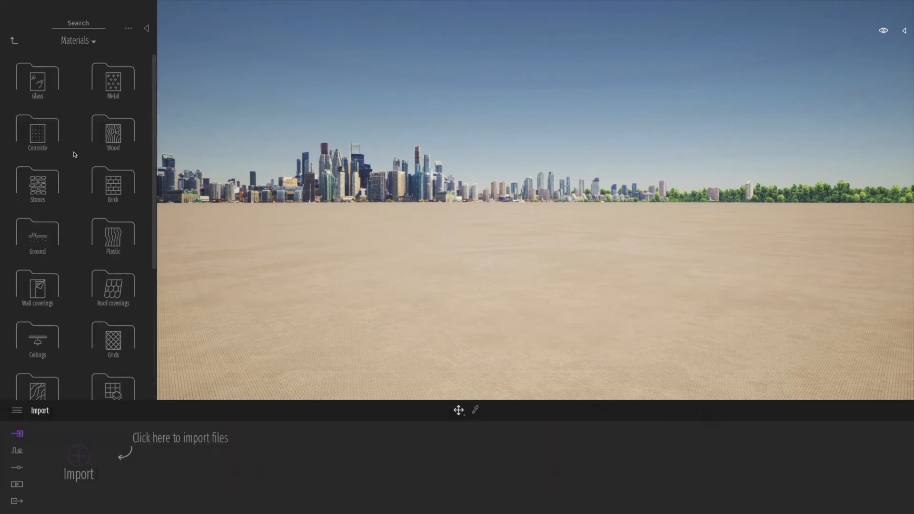
pyautogui.click(45, 140)
pyautogui.moveTo(45, 139)
pyautogui.moveTo(45, 140); pyautogui.dragTo(321, 321)
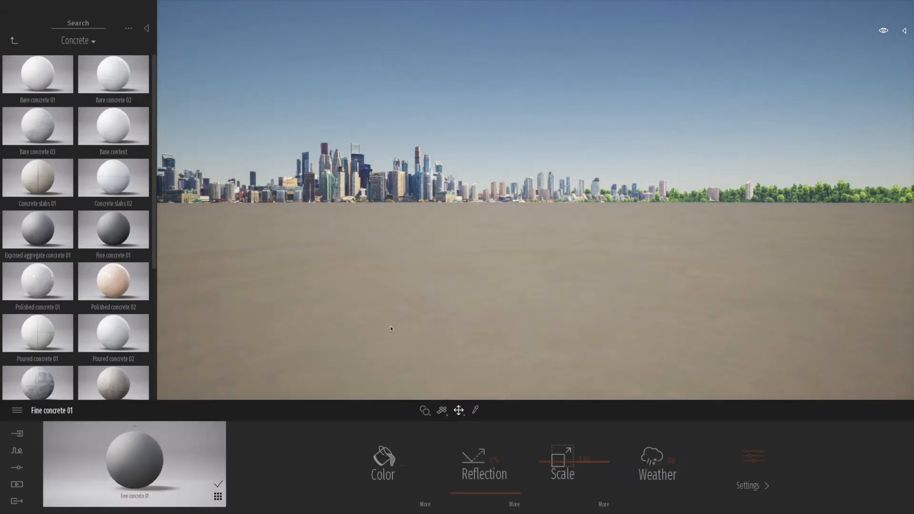
# - Increase the concrete's grunge to about 62% and raise its luminosity
pyautogui.click(425, 505)
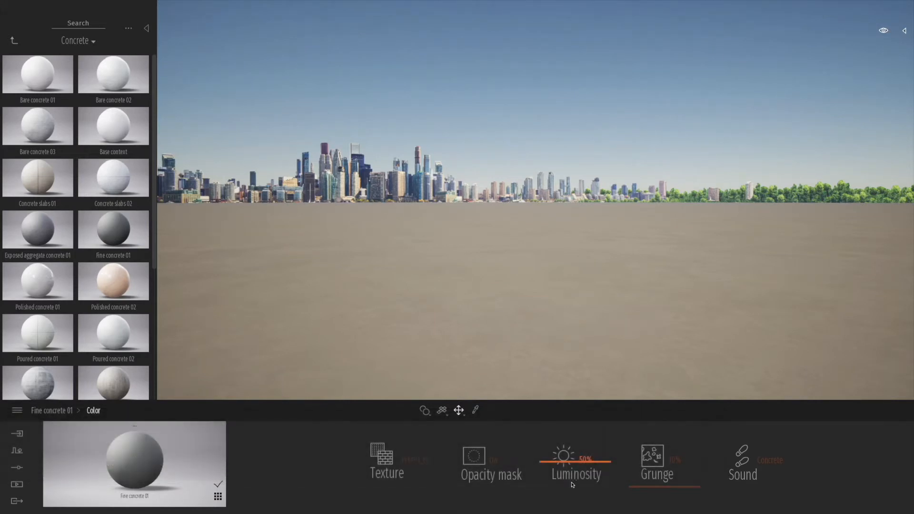
pyautogui.moveTo(654, 486); pyautogui.dragTo(657, 454)
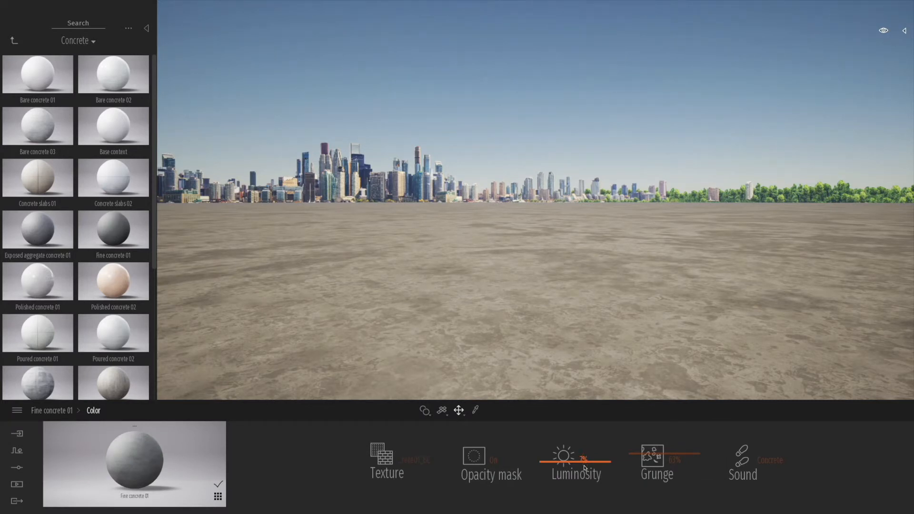
pyautogui.press('Return')
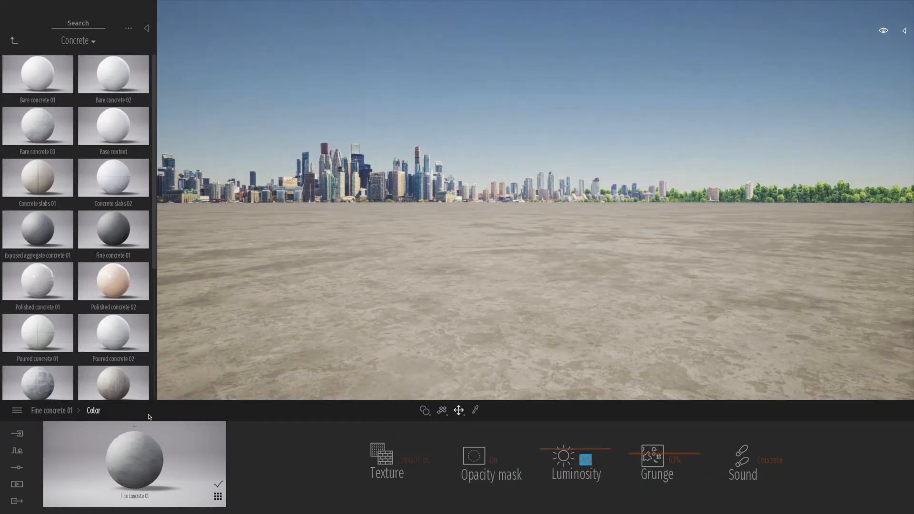
# - Reduce the texture scale of Fine concrete 01 and open its advanced material settings
pyautogui.click(69, 412)
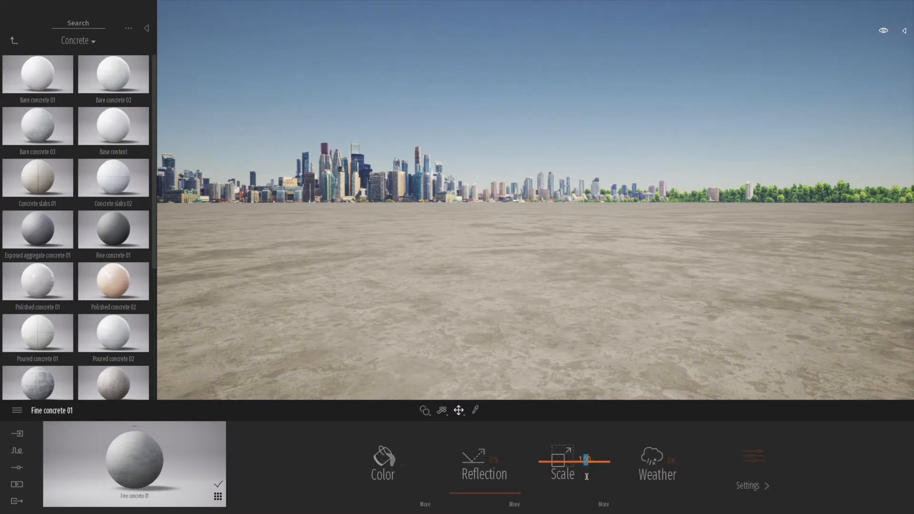
pyautogui.moveTo(544, 463)
pyautogui.mouseDown()
pyautogui.moveTo(545, 477)
pyautogui.moveTo(545, 453)
pyautogui.moveTo(546, 474)
pyautogui.mouseUp()
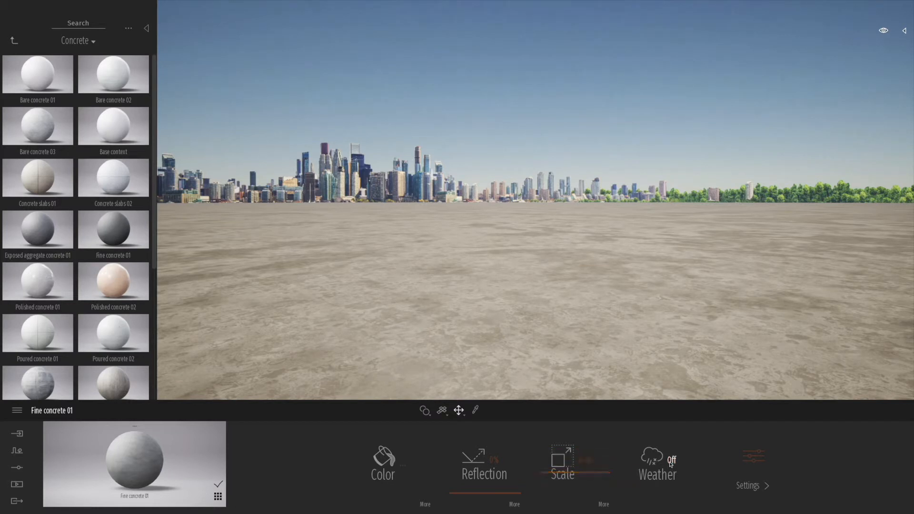
pyautogui.click(757, 480)
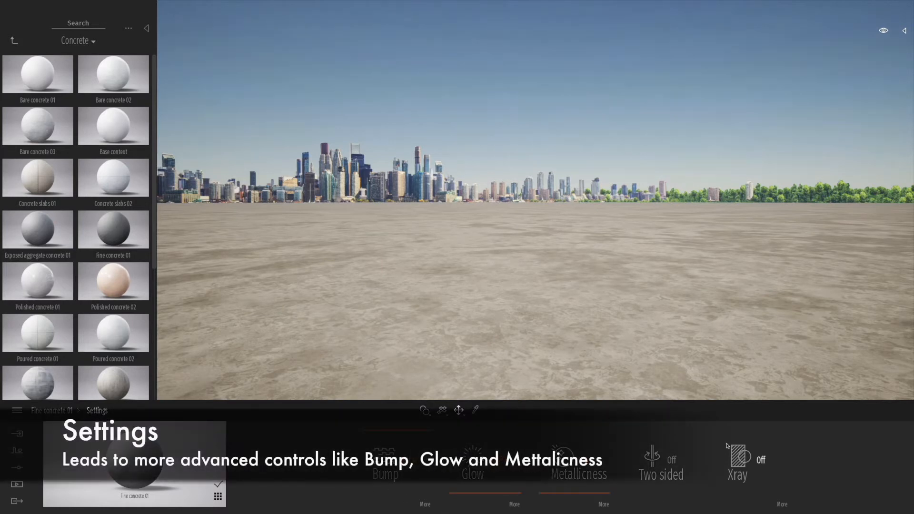
# - Add a grass landscape to the scene from the Landscapes folder of the vegetation library
pyautogui.click(13, 41)
pyautogui.click(13, 41)
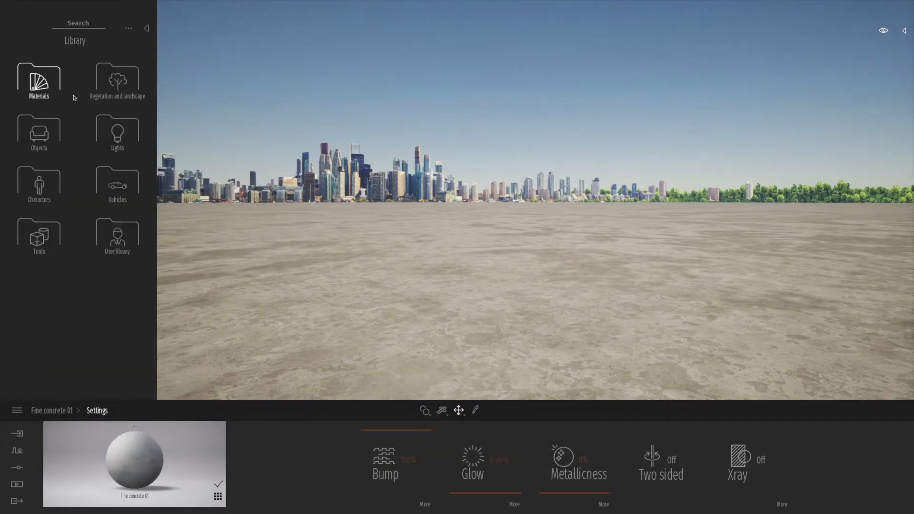
pyautogui.click(115, 81)
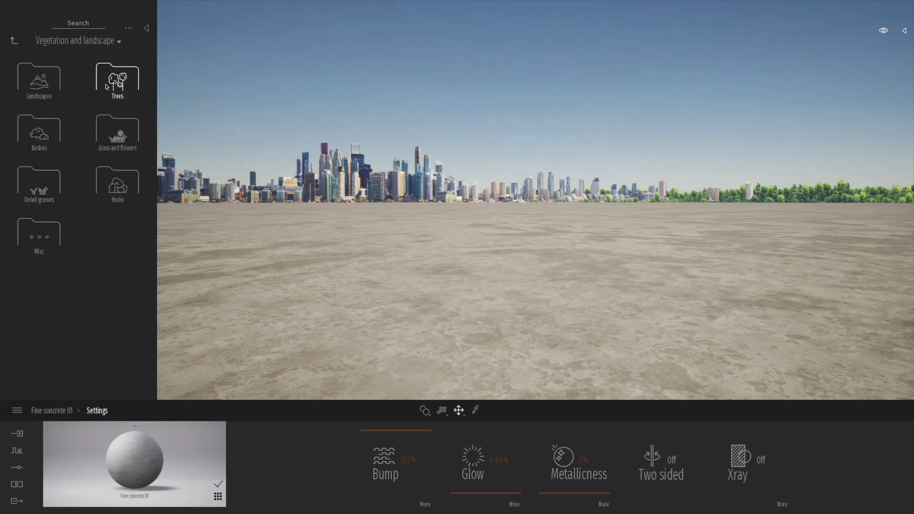
pyautogui.click(54, 91)
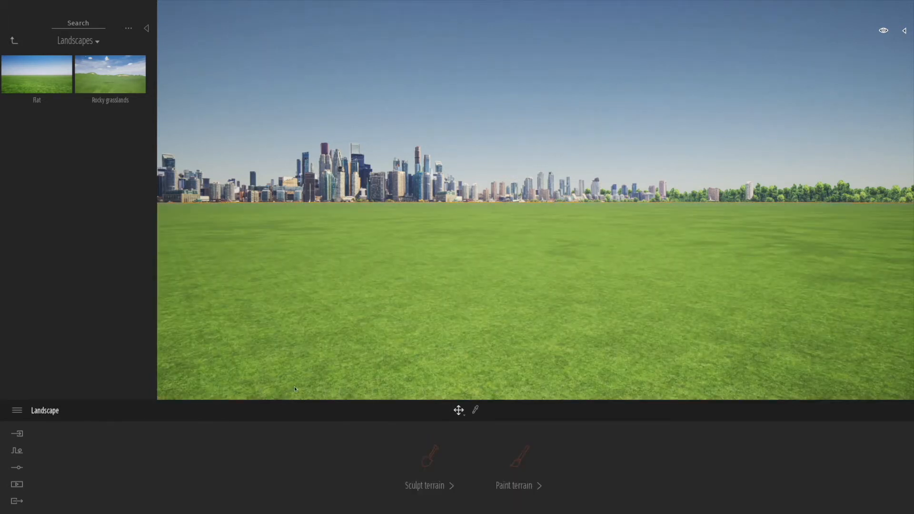
# - Sculpt the terrain by raising a mound in the foreground and digging a hollow beside it
pyautogui.click(452, 486)
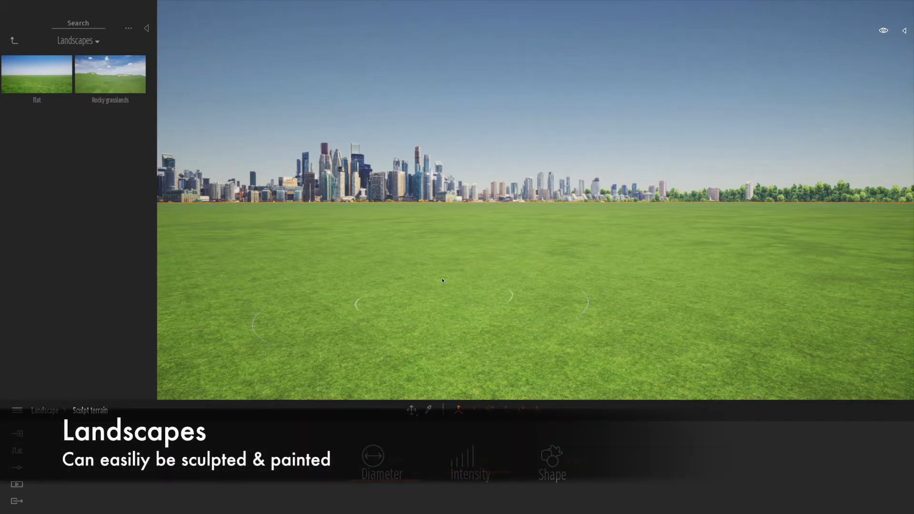
pyautogui.moveTo(500, 305)
pyautogui.mouseDown()
pyautogui.moveTo(392, 303)
pyautogui.moveTo(398, 310)
pyautogui.mouseUp()
pyautogui.click(473, 409)
pyautogui.click(722, 279)
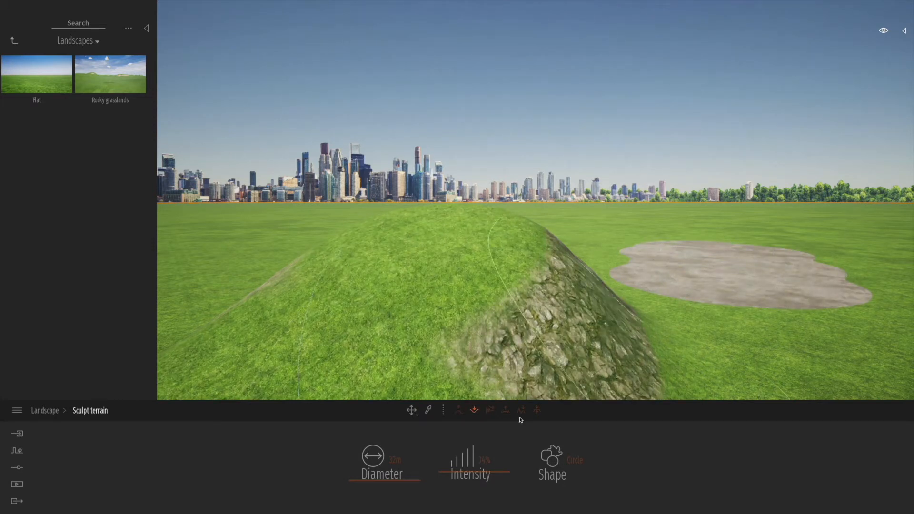
# - Rework the mound and the surrounding terrain with the smoothing, flattening and noise sculpting brushes
pyautogui.click(490, 410)
pyautogui.moveTo(619, 266)
pyautogui.mouseDown()
pyautogui.moveTo(518, 322)
pyautogui.moveTo(406, 302)
pyautogui.moveTo(465, 255)
pyautogui.moveTo(476, 305)
pyautogui.mouseUp()
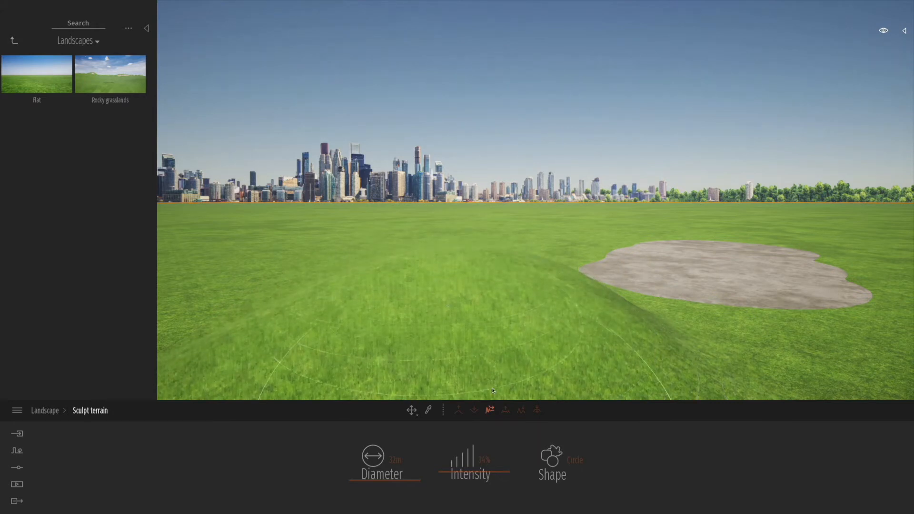
pyautogui.click(505, 410)
pyautogui.moveTo(538, 314)
pyautogui.mouseDown()
pyautogui.moveTo(476, 266)
pyautogui.moveTo(413, 264)
pyautogui.moveTo(341, 232)
pyautogui.moveTo(351, 235)
pyautogui.mouseUp()
pyautogui.click(521, 410)
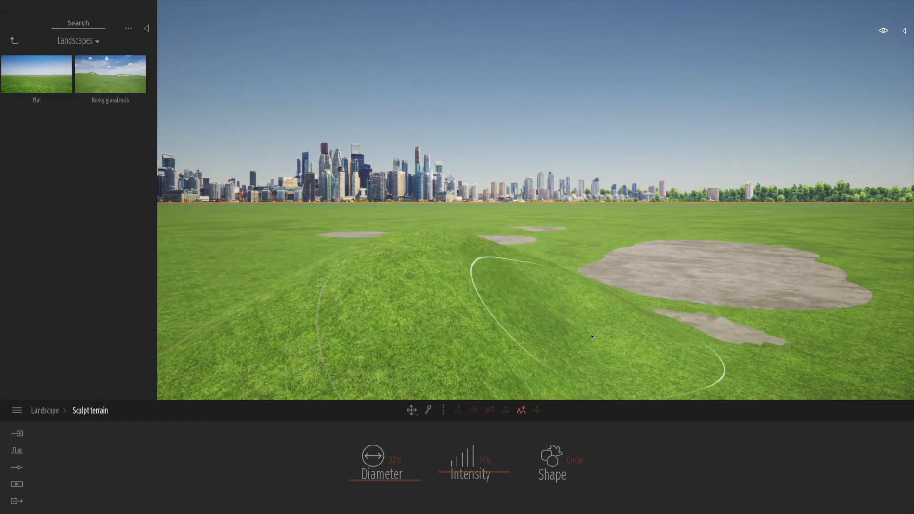
# - Erase the sculpted mound back to ground level with the reset brush and leave terrain sculpting
pyautogui.click(537, 410)
pyautogui.moveTo(525, 288)
pyautogui.mouseDown()
pyautogui.moveTo(330, 293)
pyautogui.moveTo(470, 328)
pyautogui.moveTo(289, 333)
pyautogui.mouseUp()
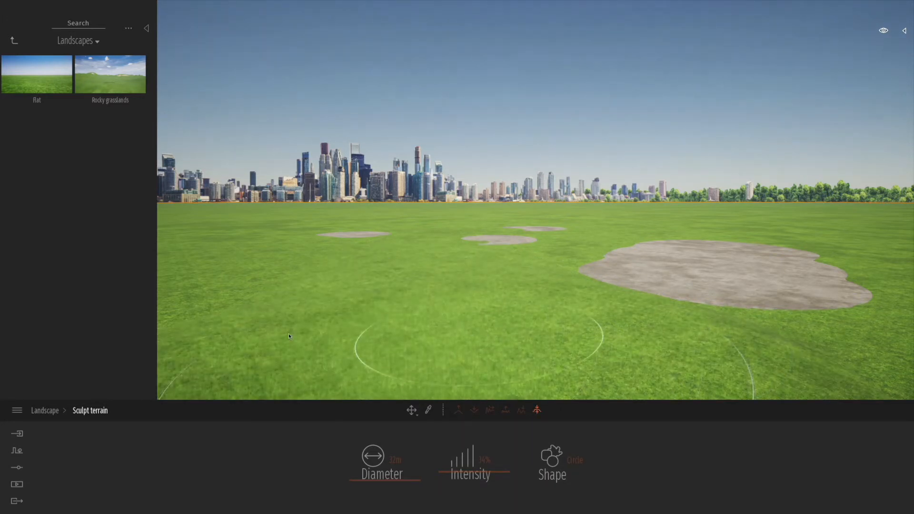
pyautogui.click(46, 411)
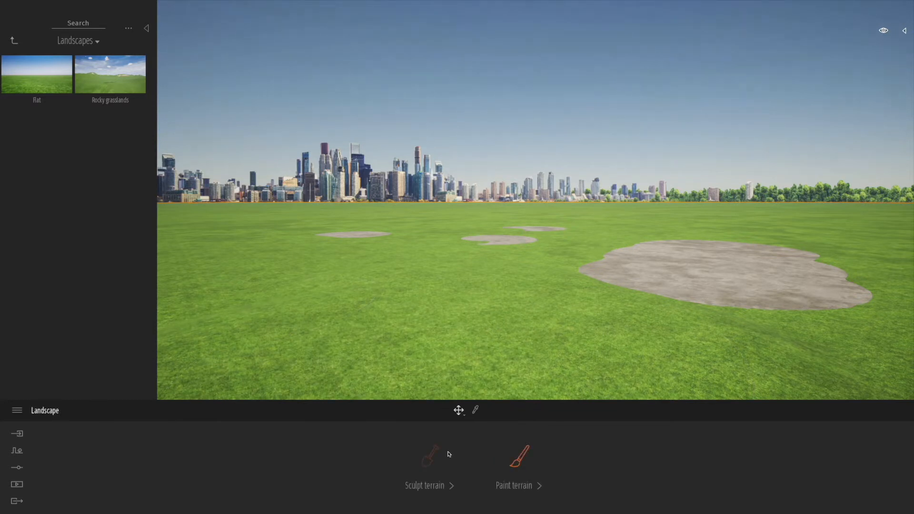
# - Replace the Gravel paint layer of the terrain with Forest ground 2 from the Nature materials
pyautogui.click(519, 486)
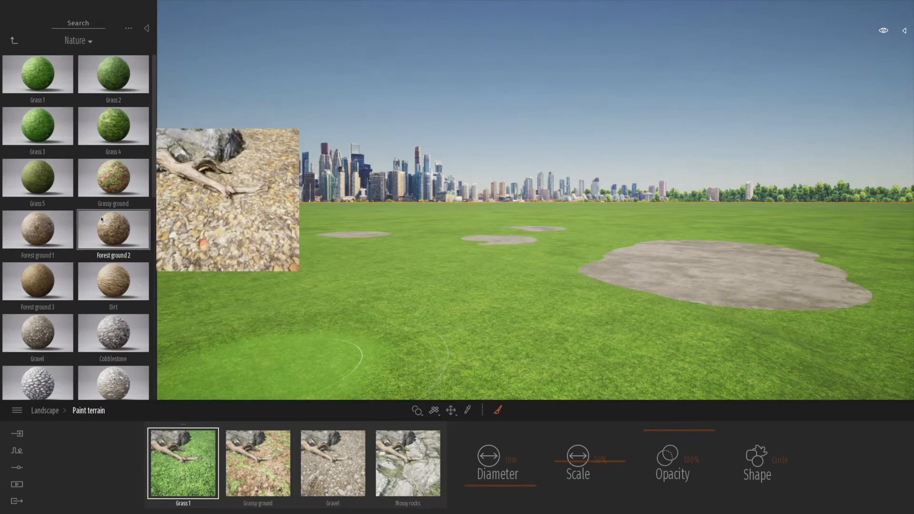
pyautogui.moveTo(114, 230); pyautogui.dragTo(343, 476)
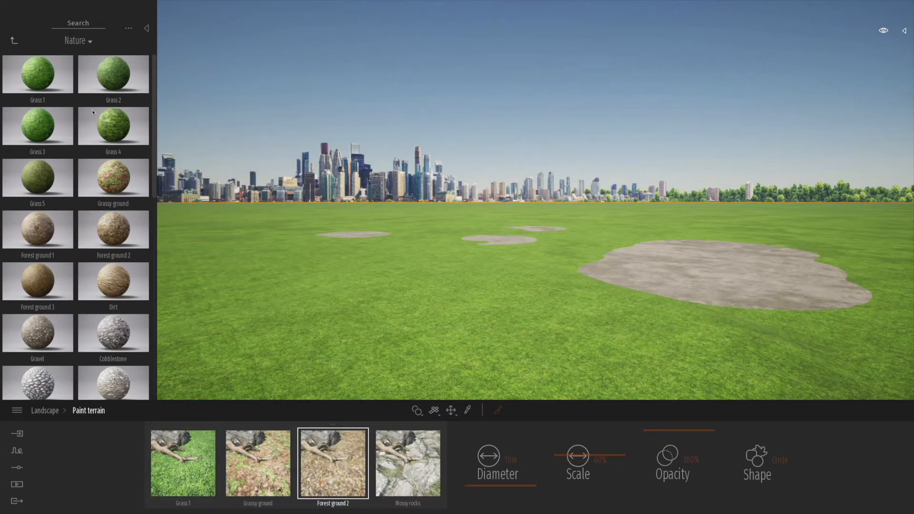
# - Look through the Trees folder of the vegetation and landscape library
pyautogui.click(14, 41)
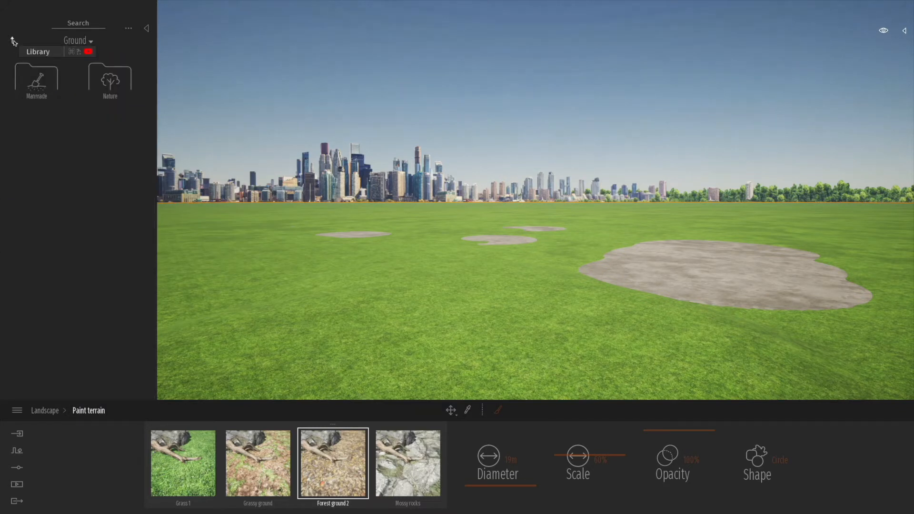
pyautogui.click(13, 41)
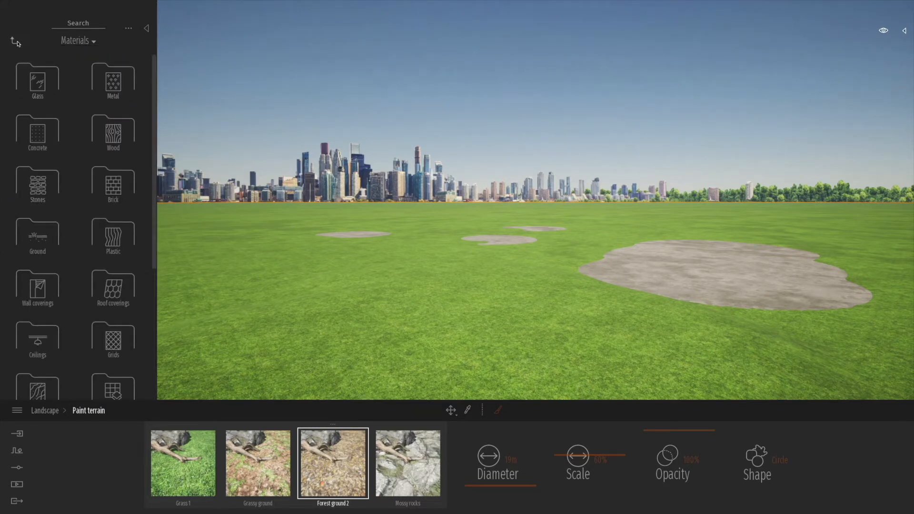
pyautogui.click(13, 42)
pyautogui.click(119, 106)
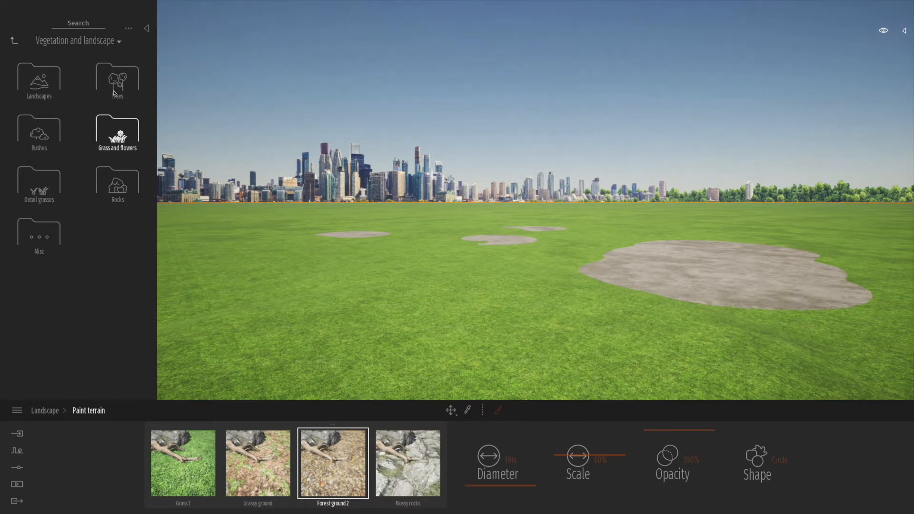
pyautogui.click(112, 123)
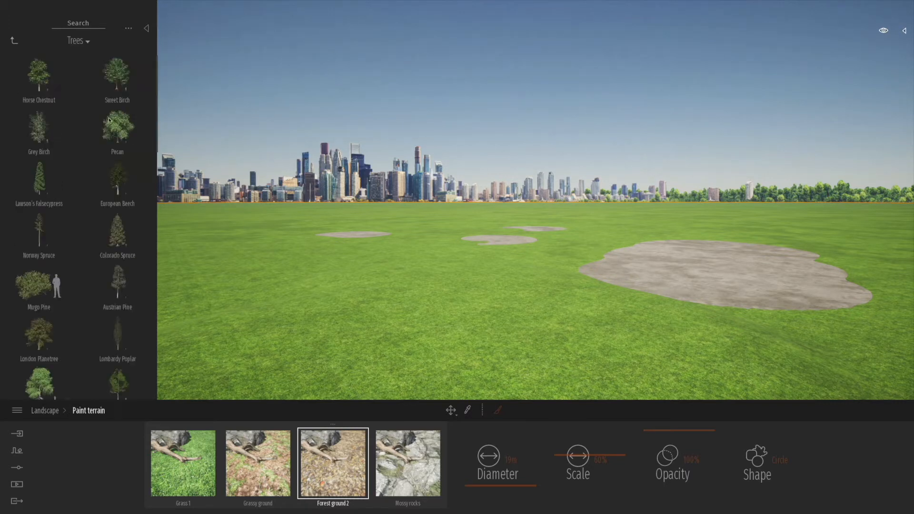
pyautogui.click(15, 40)
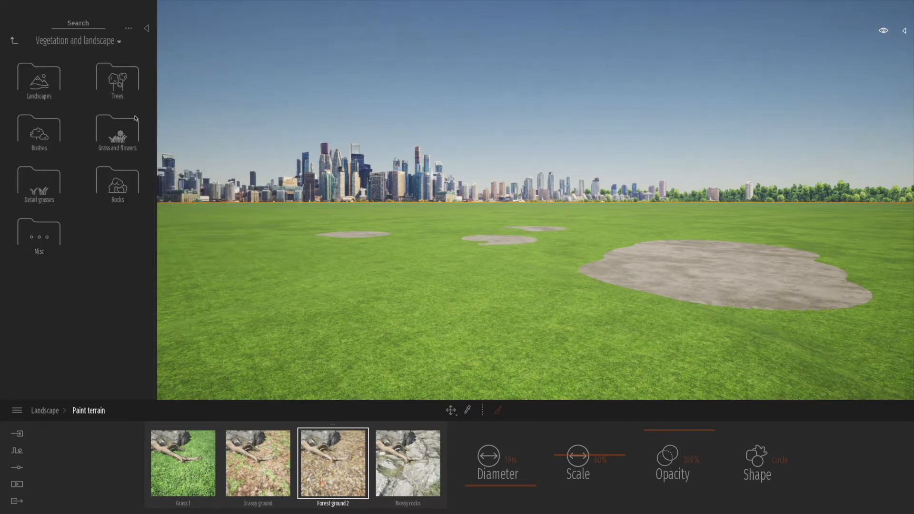
# - Place the Fire with smoke particle effect from the Objects library on the grass in the foreground
pyautogui.click(14, 41)
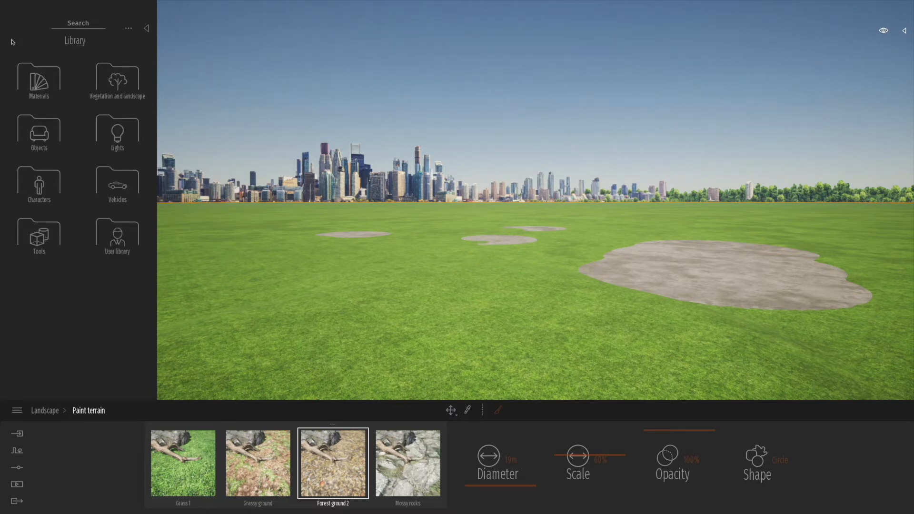
pyautogui.click(43, 142)
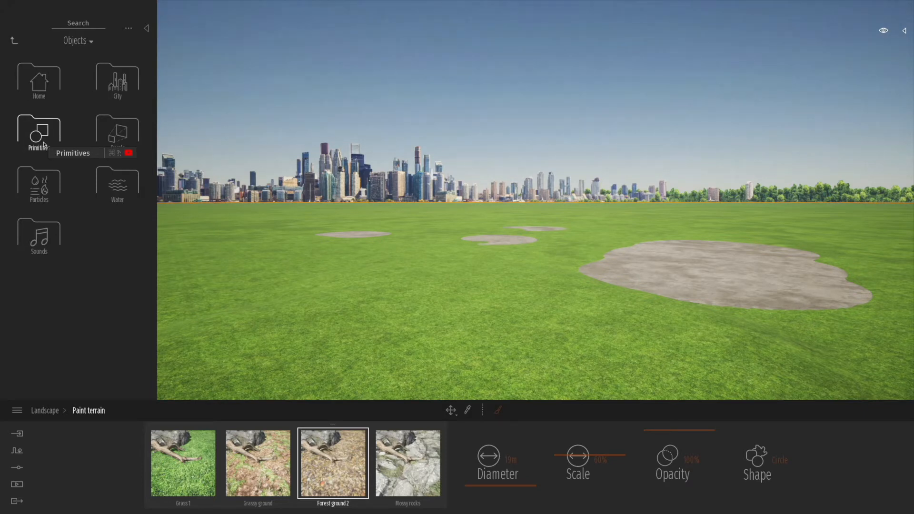
pyautogui.click(48, 186)
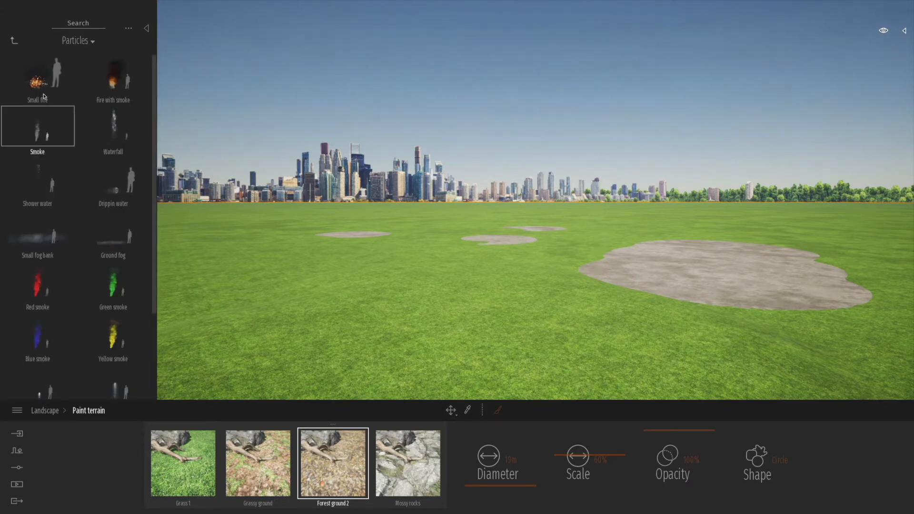
pyautogui.moveTo(113, 78); pyautogui.dragTo(479, 316)
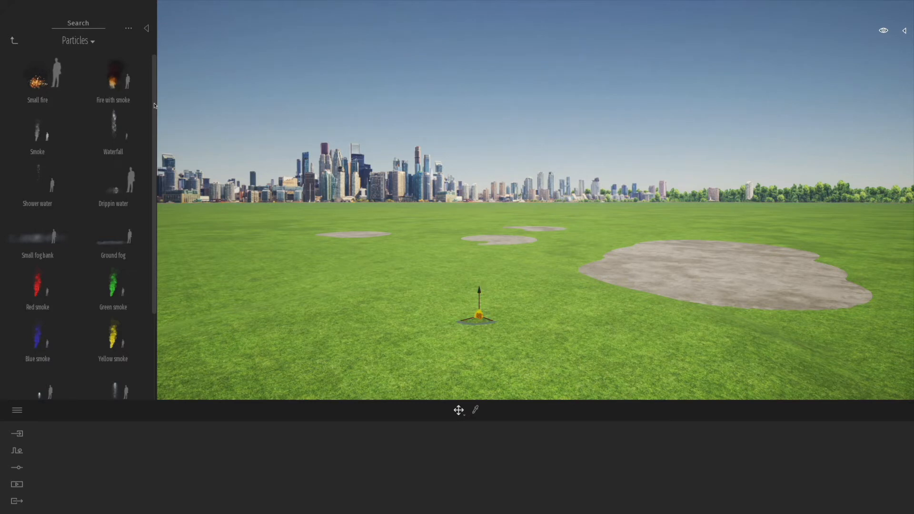
# - Place chairs from the living room furniture library on the grass near the fire
pyautogui.click(15, 40)
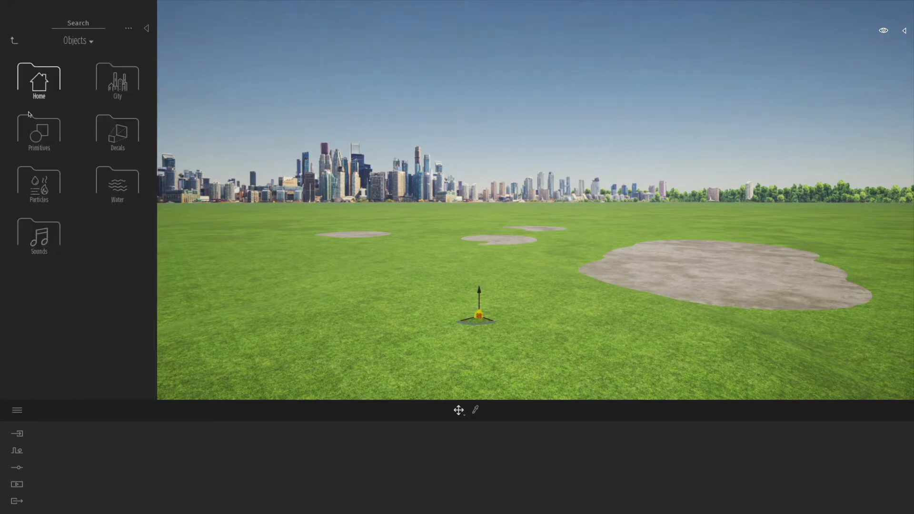
pyautogui.click(49, 88)
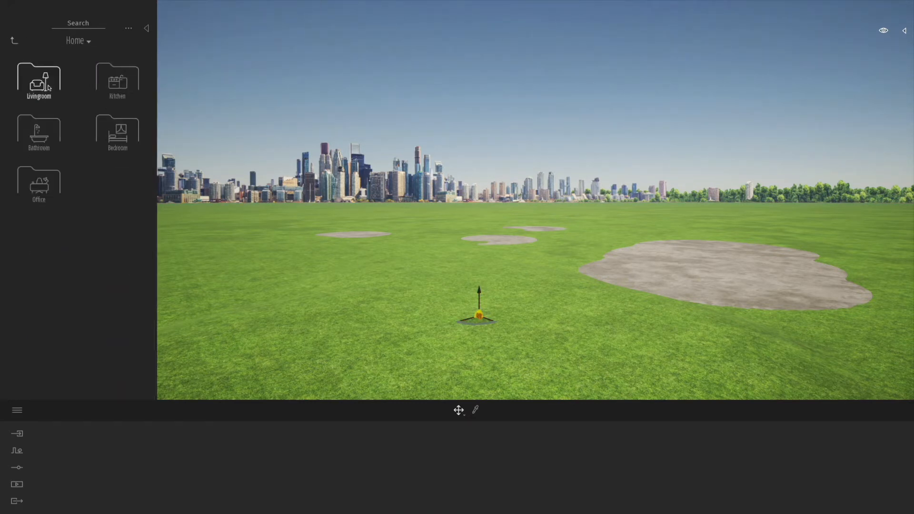
pyautogui.click(49, 88)
pyautogui.click(47, 87)
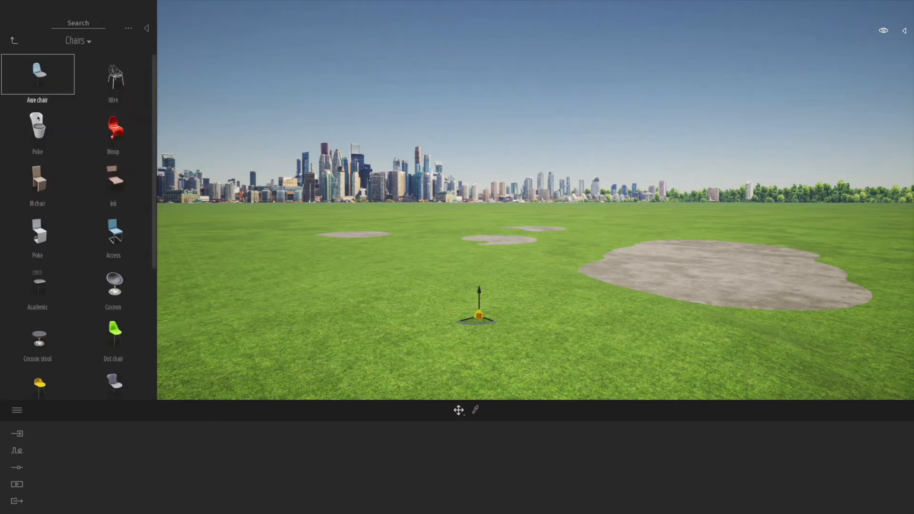
pyautogui.click(302, 338)
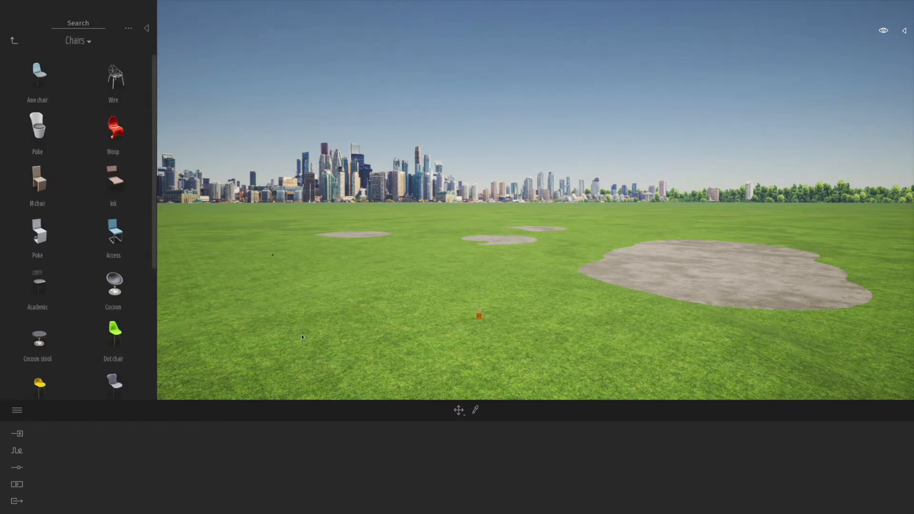
pyautogui.click(293, 359)
pyautogui.click(366, 375)
pyautogui.click(356, 365)
pyautogui.press('w')
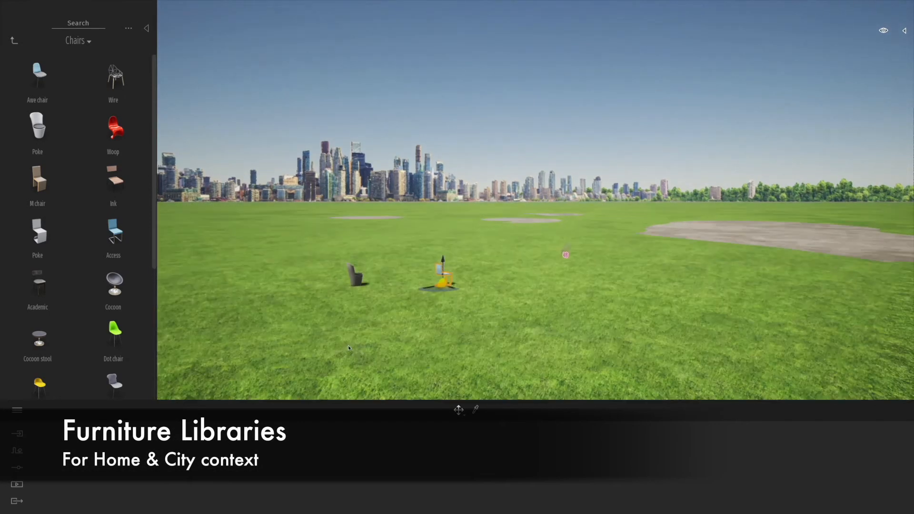
# - Place an Omnidirectional light from the Lights library on the grass between the chairs and move it farther back in the scene
pyautogui.press('w')
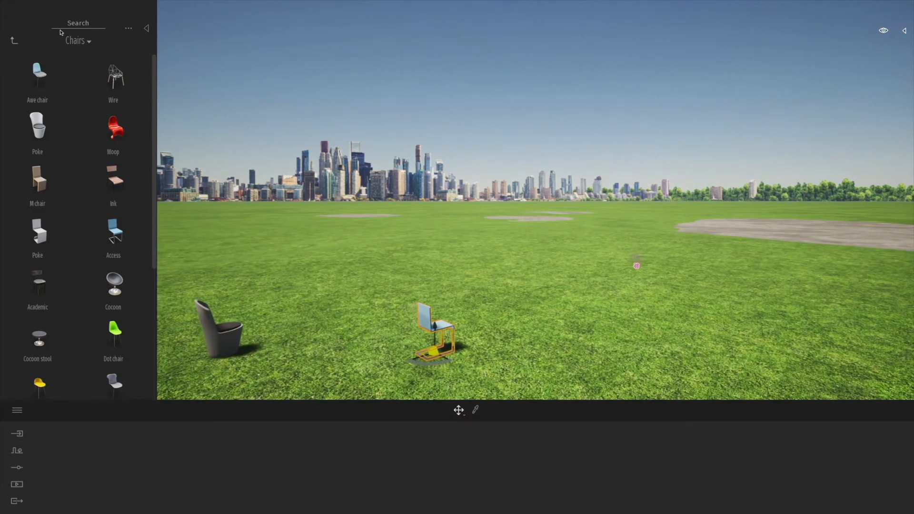
pyautogui.click(12, 43)
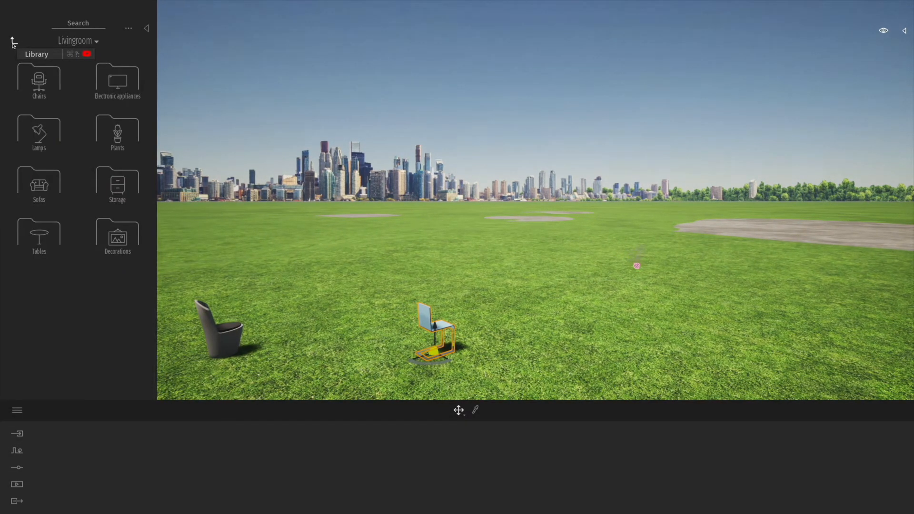
pyautogui.click(12, 42)
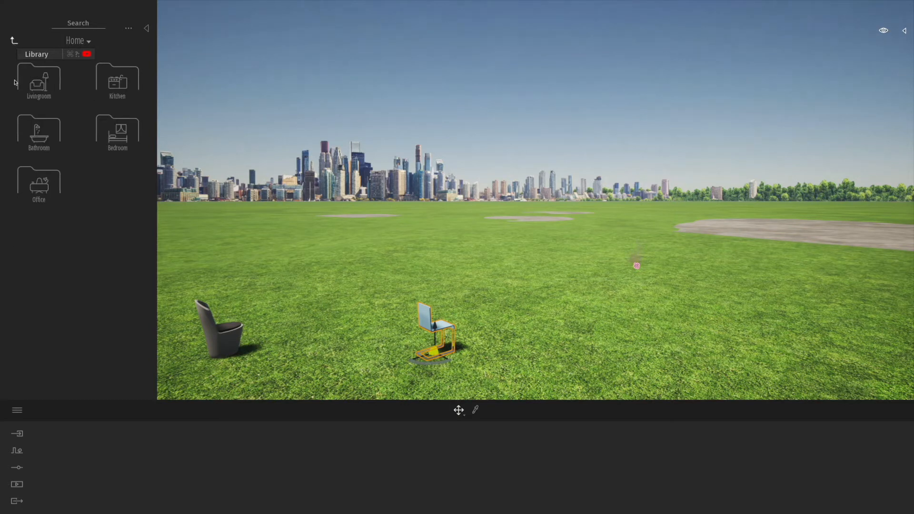
pyautogui.click(14, 41)
pyautogui.click(14, 41)
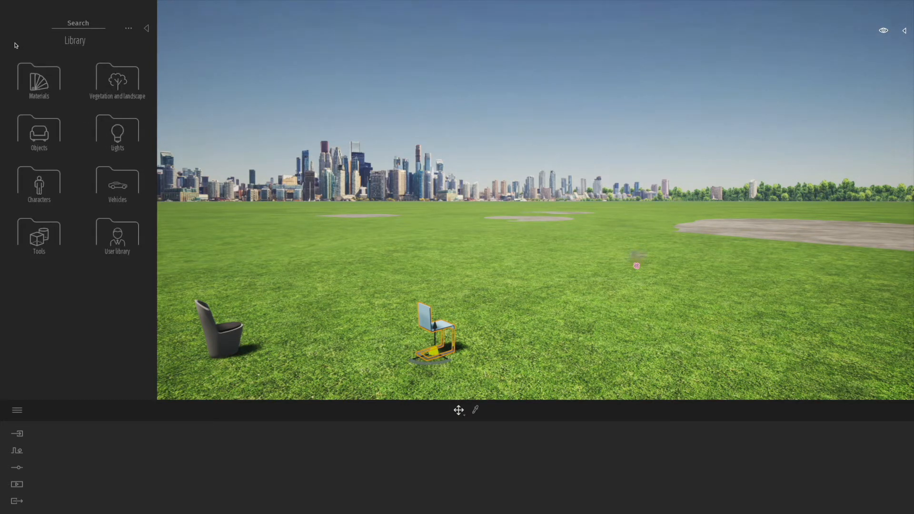
pyautogui.click(118, 129)
pyautogui.moveTo(26, 83); pyautogui.dragTo(345, 357)
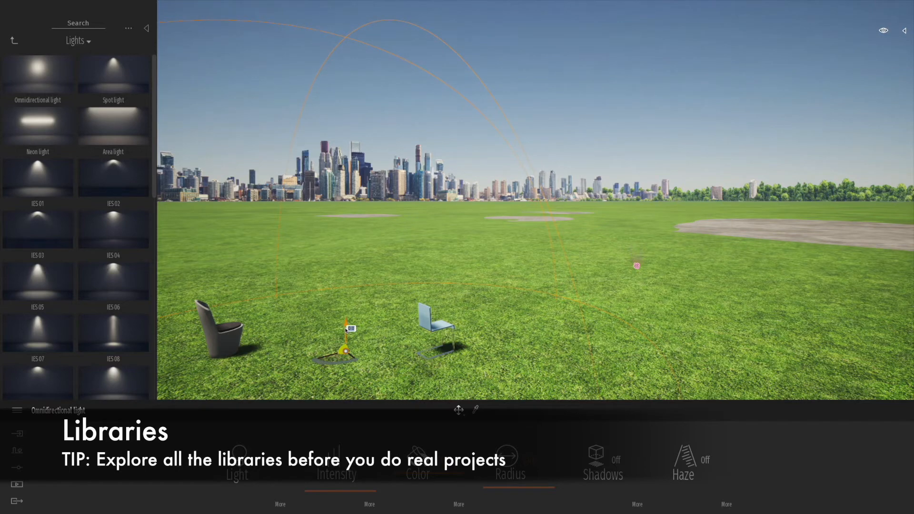
pyautogui.moveTo(345, 300); pyautogui.dragTo(334, 216)
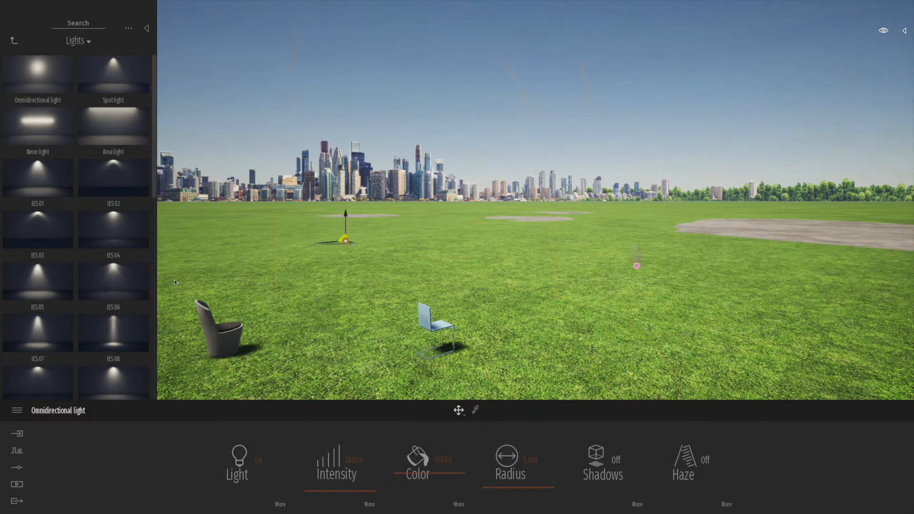
# - Place the bearded, suited man from the Animated Humans library between the chairs and rotate him about -105 degrees to face the camera
pyautogui.click(13, 42)
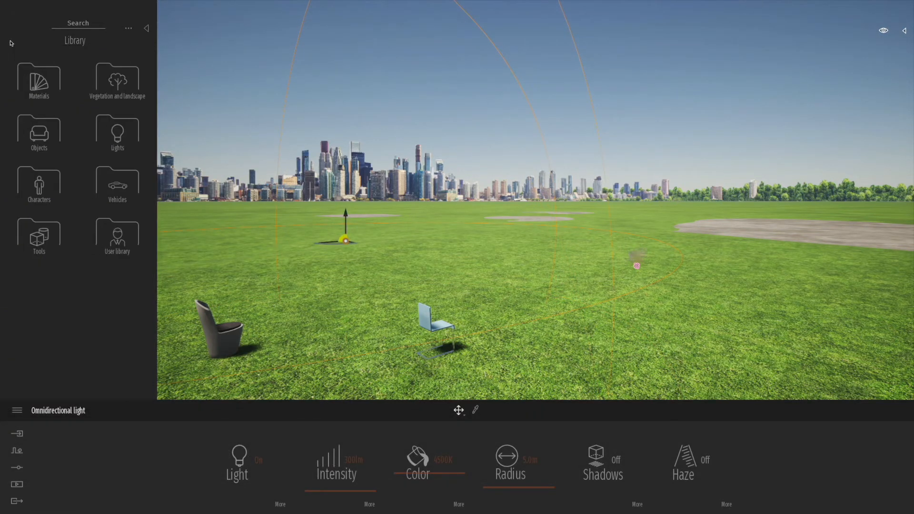
pyautogui.click(39, 185)
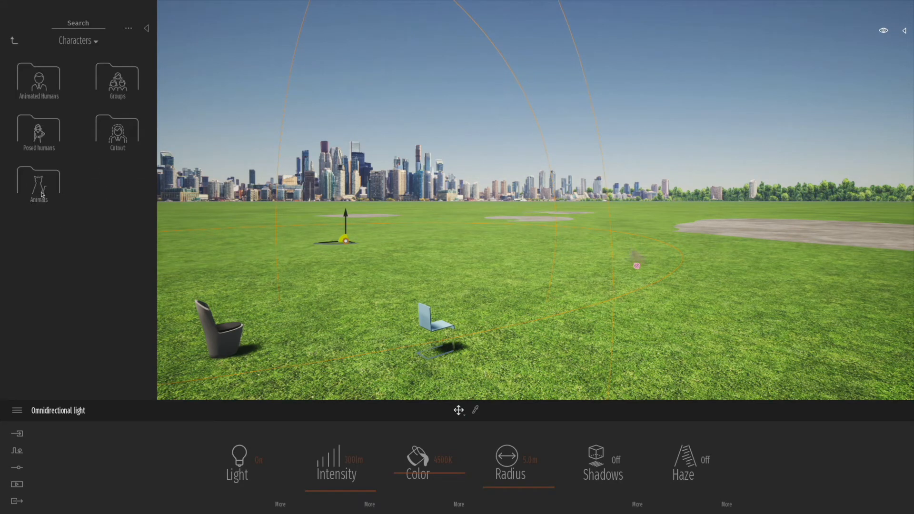
pyautogui.click(48, 91)
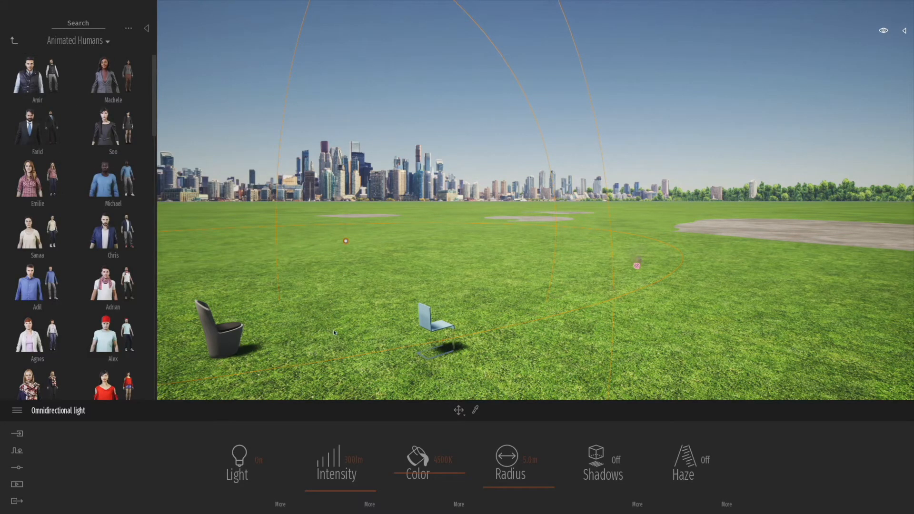
pyautogui.moveTo(335, 333); pyautogui.dragTo(352, 356)
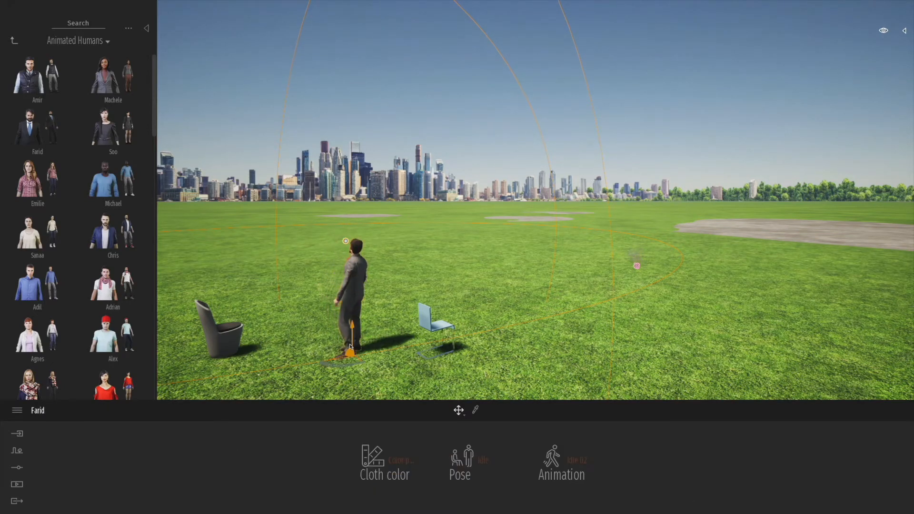
pyautogui.click(333, 369)
pyautogui.click(333, 367)
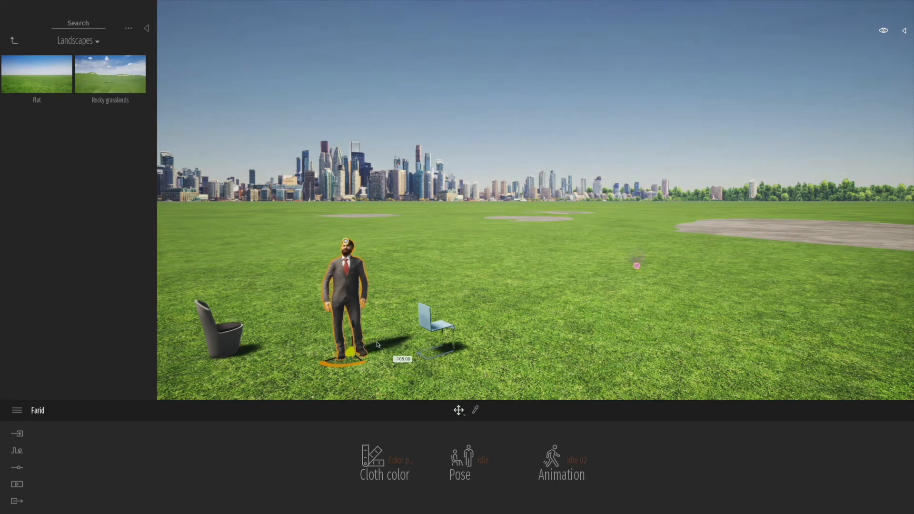
# - Place the suited man on the phone from the Posed humans library on the grass beside the blue chair
pyautogui.click(15, 41)
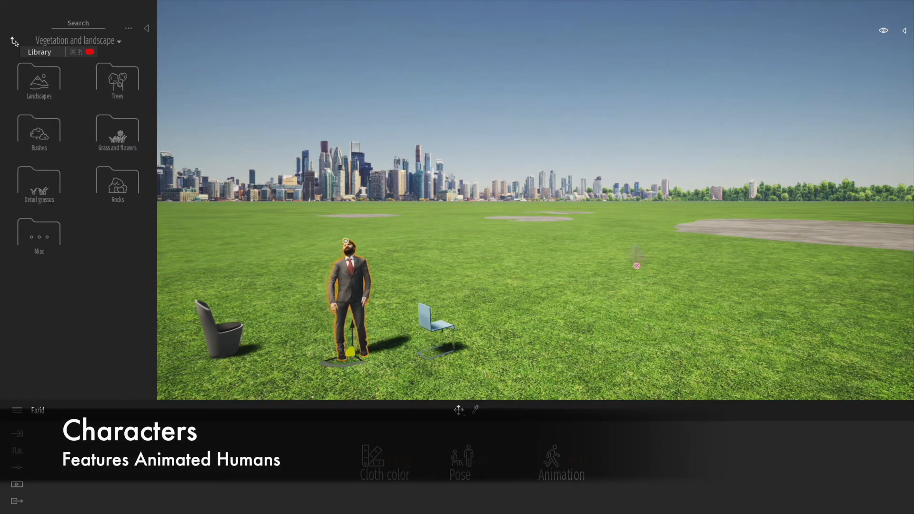
pyautogui.click(14, 41)
pyautogui.click(38, 184)
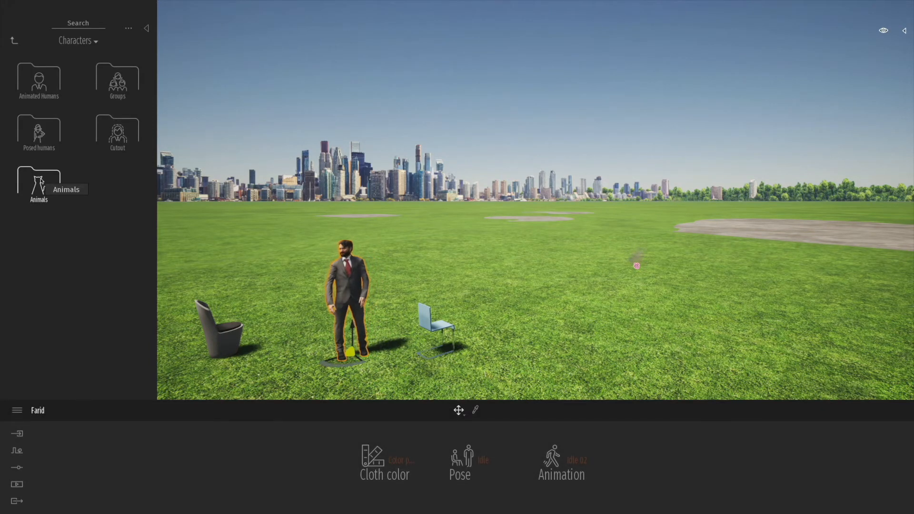
pyautogui.click(41, 136)
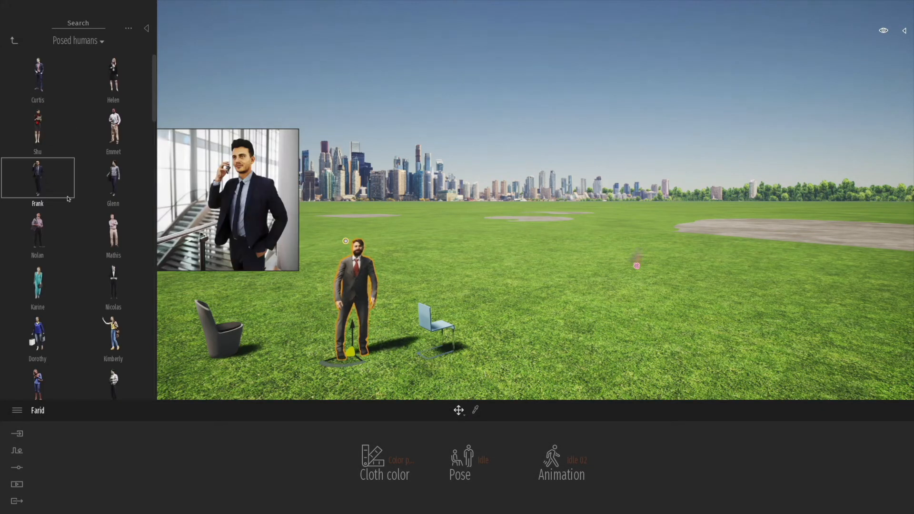
pyautogui.moveTo(483, 353); pyautogui.dragTo(501, 374)
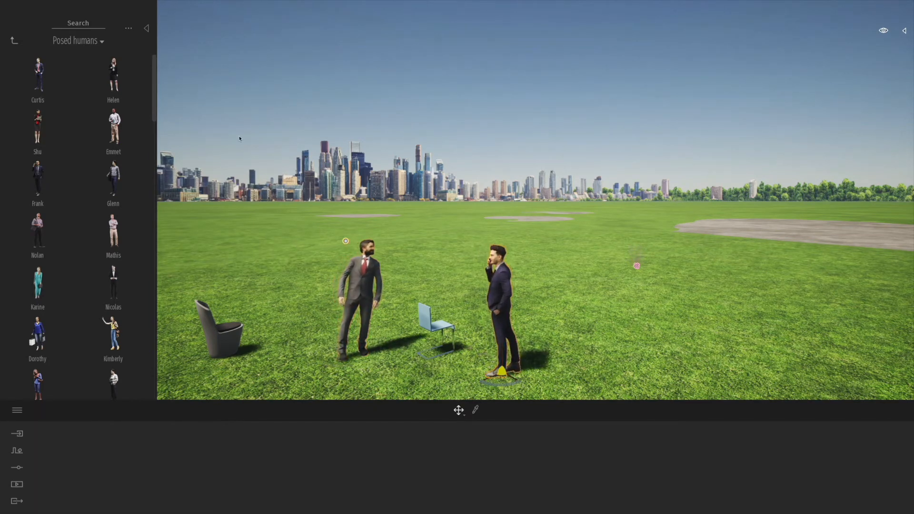
# - Place the Sedan 02 from the Cars library on the grass beside the posed man and open its colour choices
pyautogui.click(14, 40)
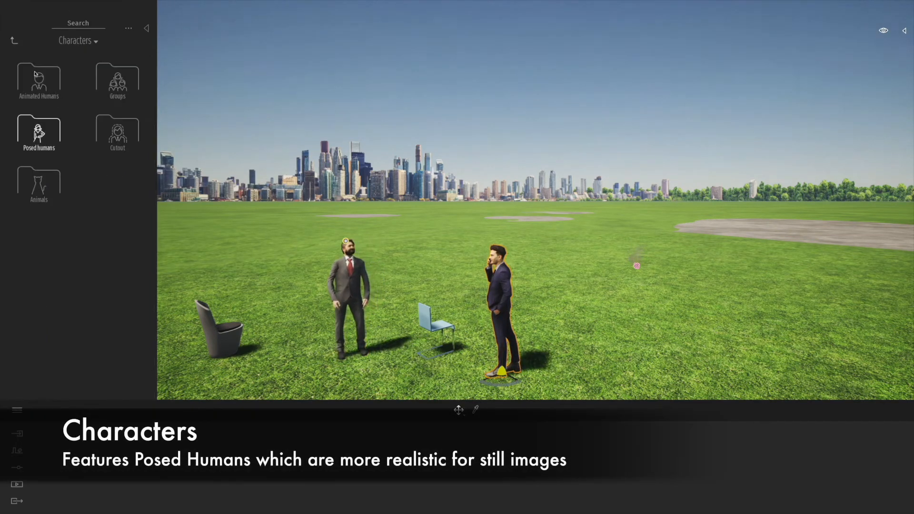
pyautogui.click(18, 43)
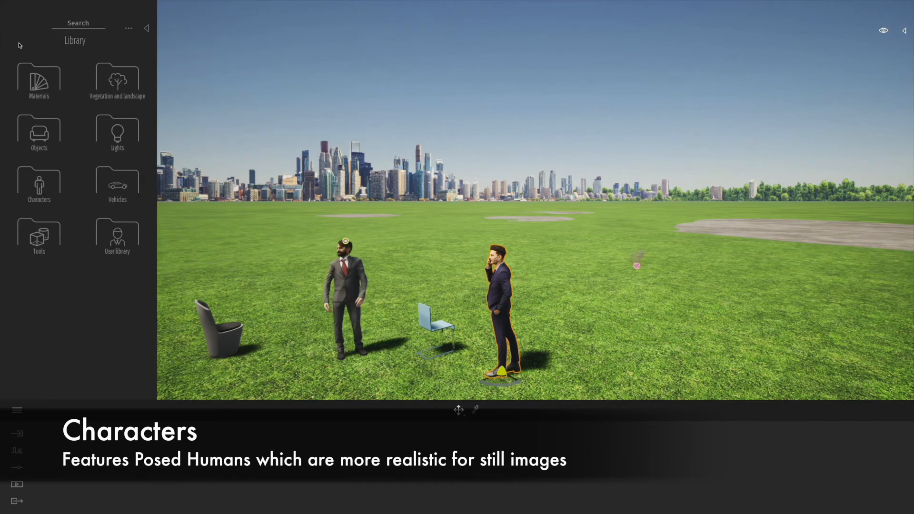
pyautogui.click(119, 185)
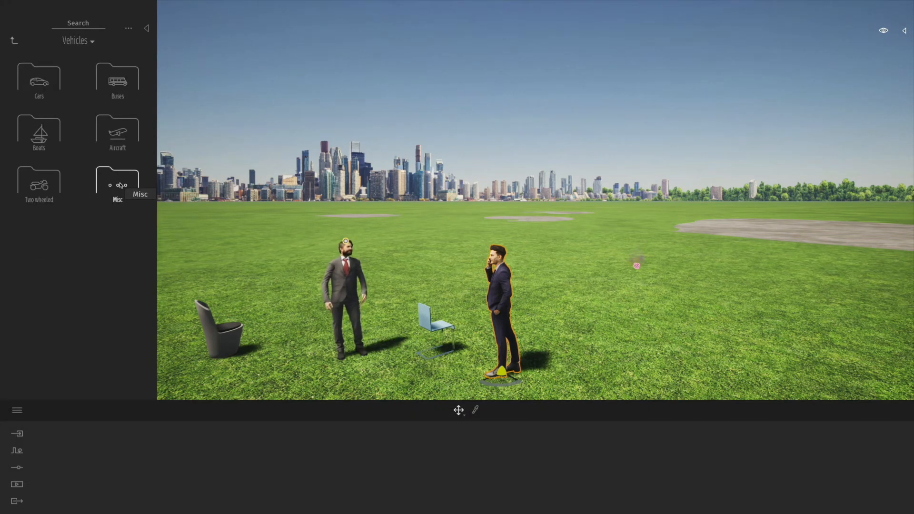
pyautogui.click(29, 72)
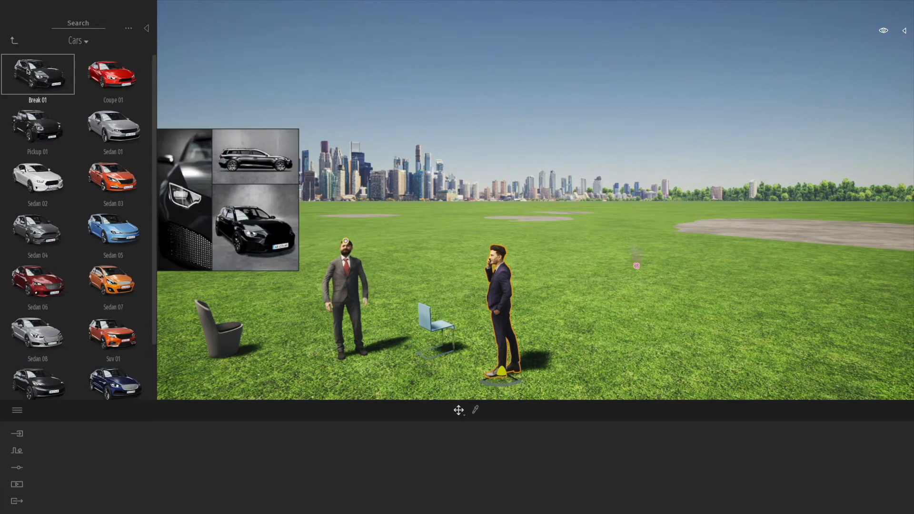
pyautogui.scroll(-1, 60, 164)
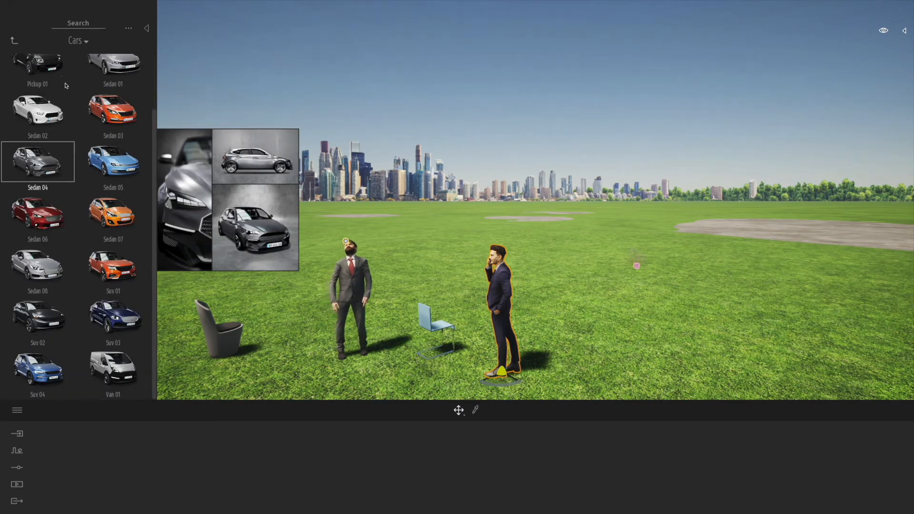
pyautogui.moveTo(690, 304); pyautogui.dragTo(683, 329)
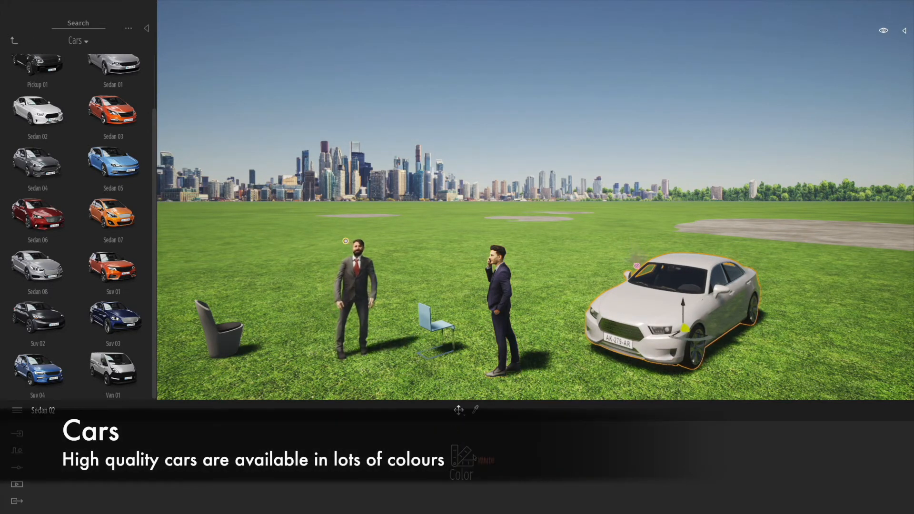
pyautogui.click(474, 458)
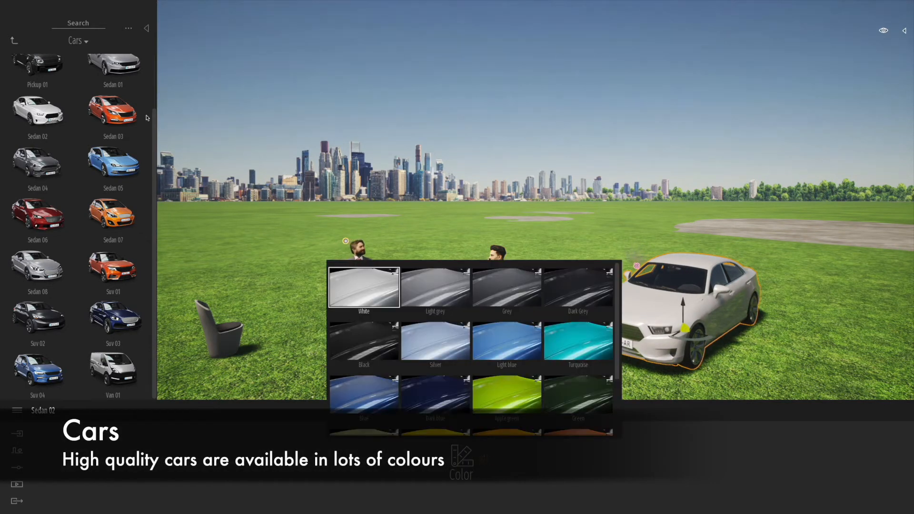
# - Look through the Sections, Reflection Probes, Notes and Measure folders of the Tools library, and check the User library
pyautogui.click(15, 41)
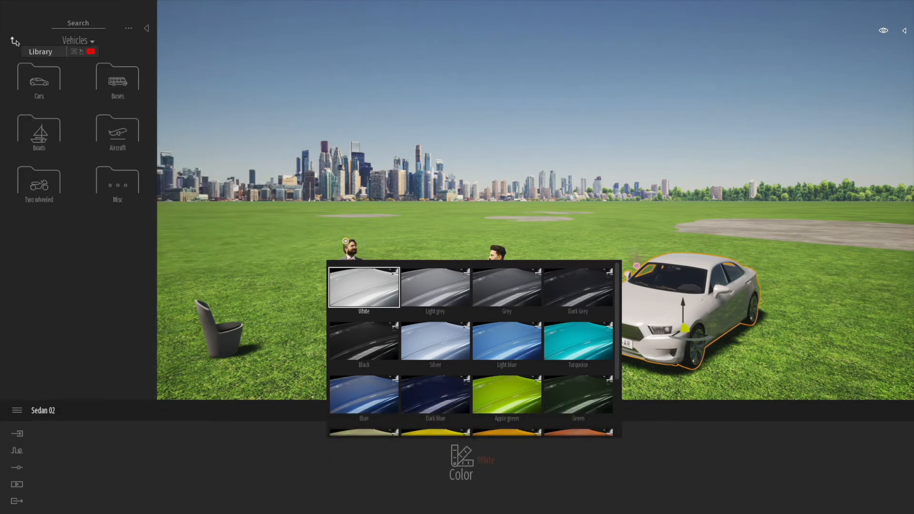
pyautogui.click(15, 41)
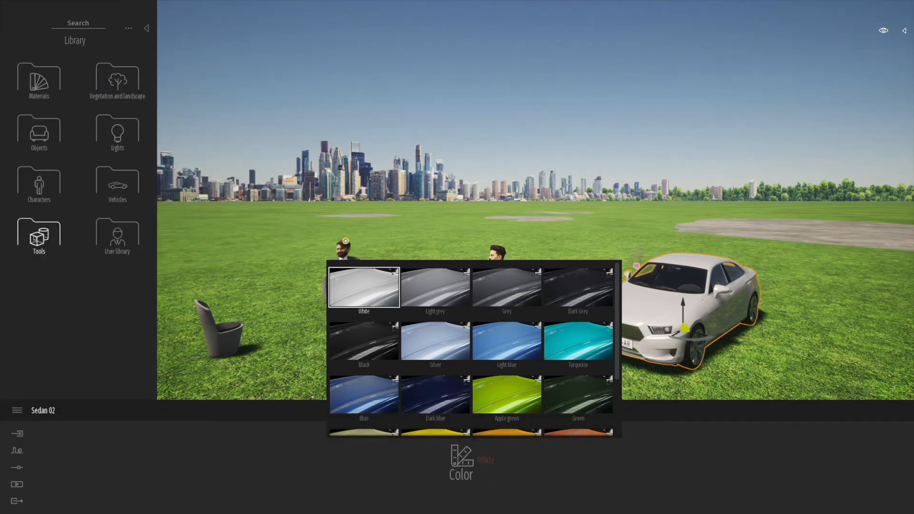
pyautogui.click(53, 247)
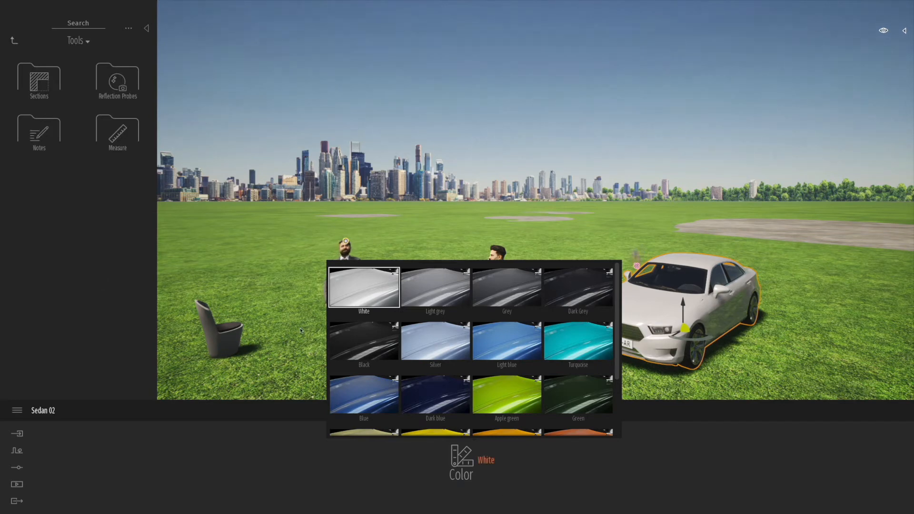
pyautogui.click(448, 476)
pyautogui.click(39, 80)
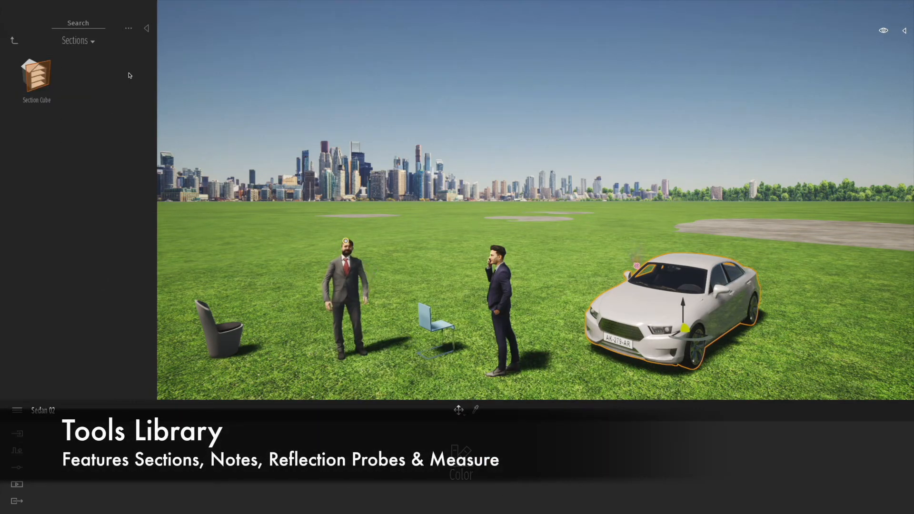
pyautogui.click(14, 42)
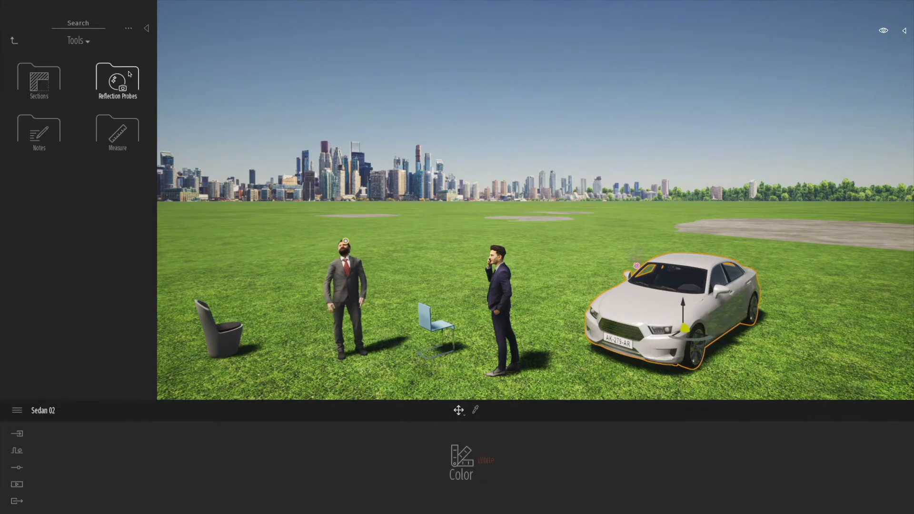
pyautogui.click(105, 76)
pyautogui.click(14, 42)
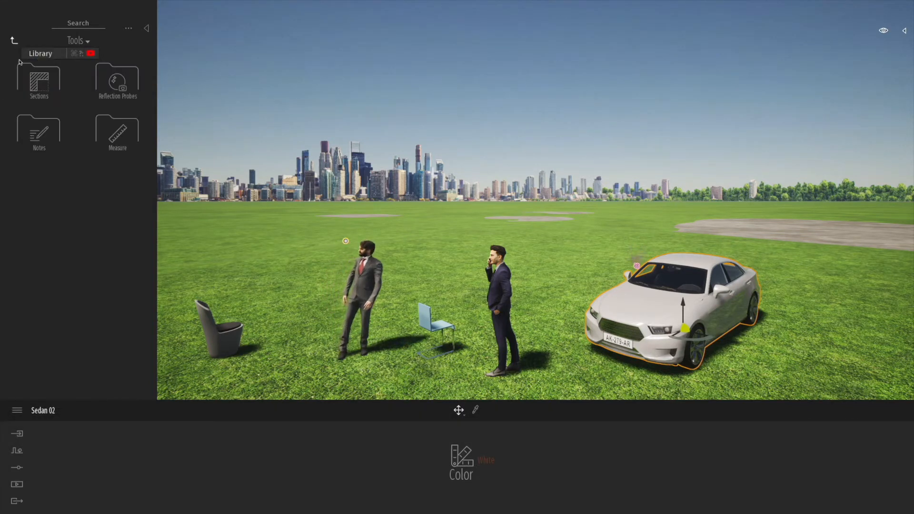
pyautogui.click(33, 131)
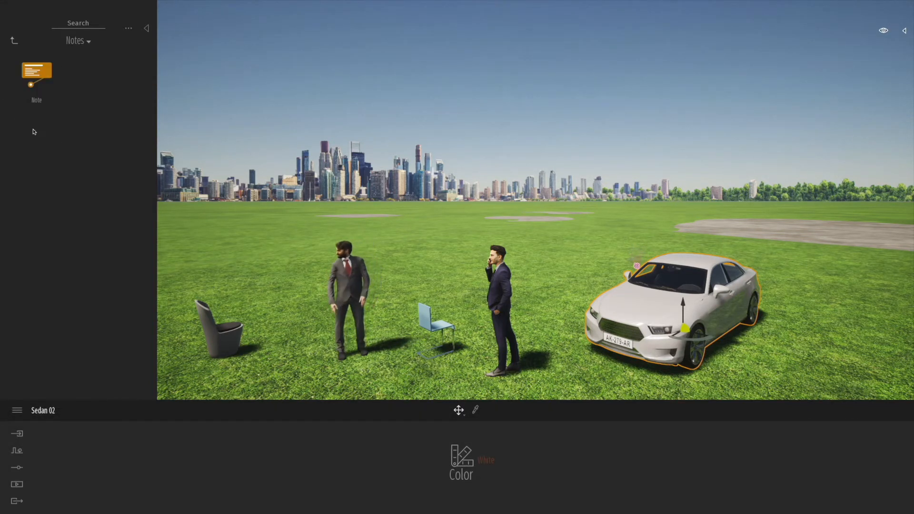
pyautogui.click(14, 41)
pyautogui.click(117, 132)
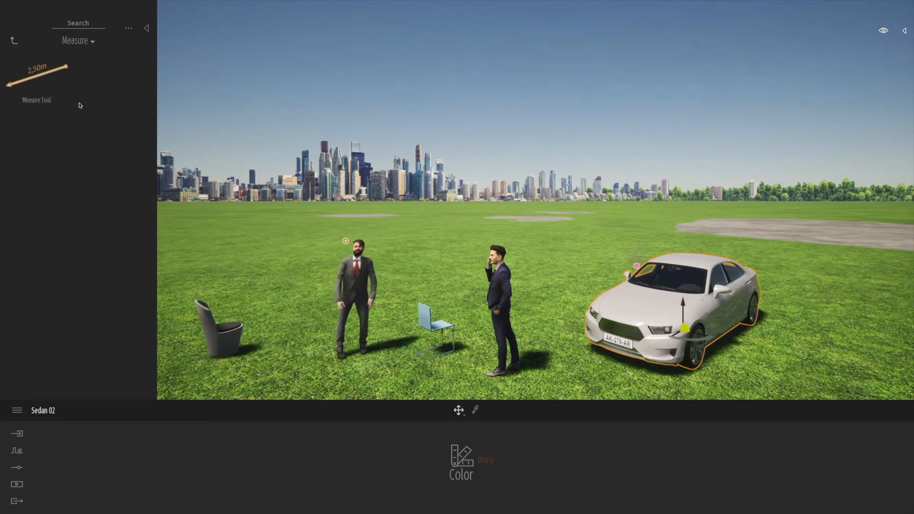
pyautogui.click(15, 41)
pyautogui.click(14, 42)
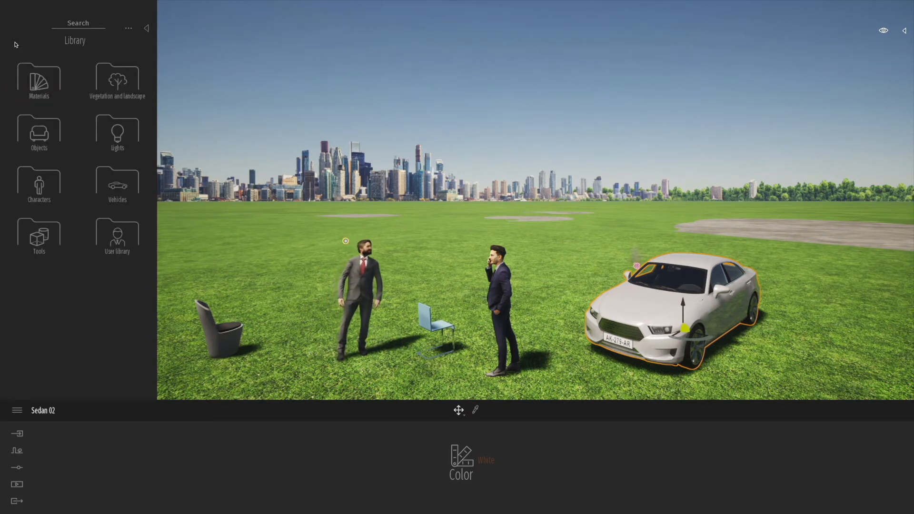
pyautogui.click(129, 238)
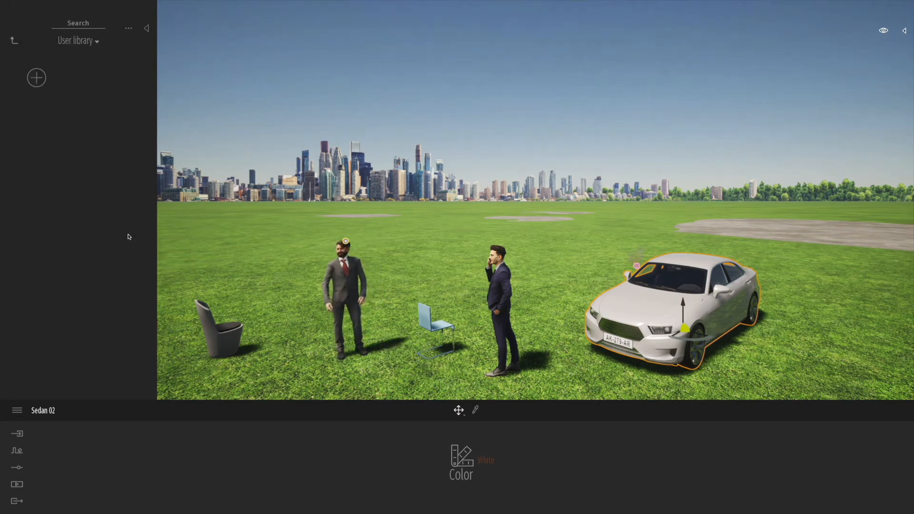
pyautogui.click(15, 42)
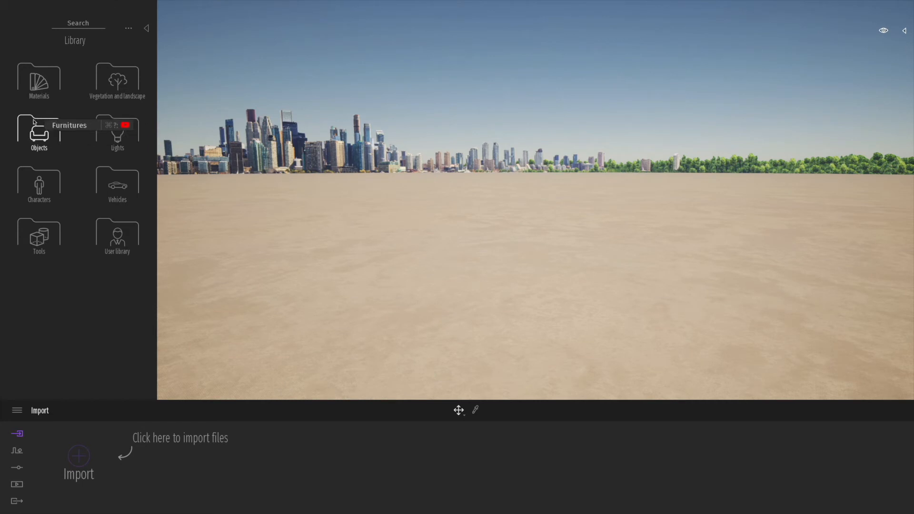
# - Place a Sphere 10m from the Primitives library on the open ground
pyautogui.click(33, 123)
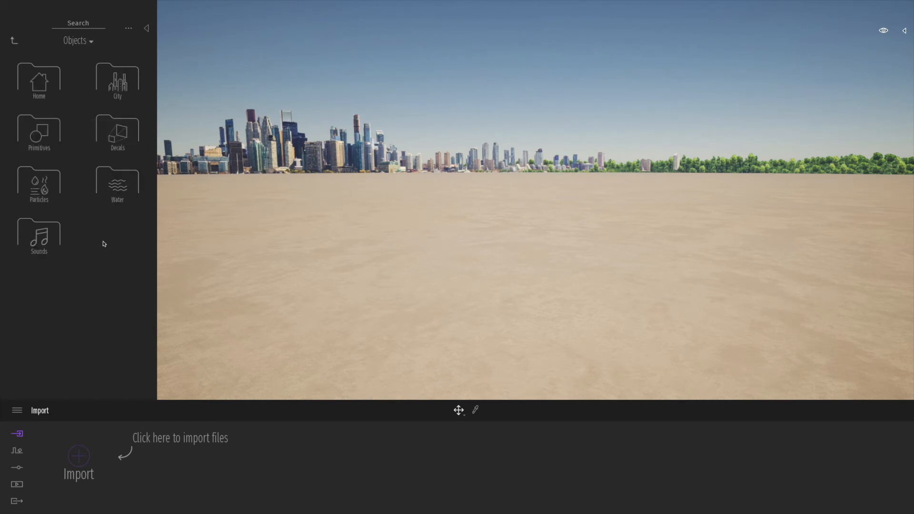
pyautogui.click(48, 133)
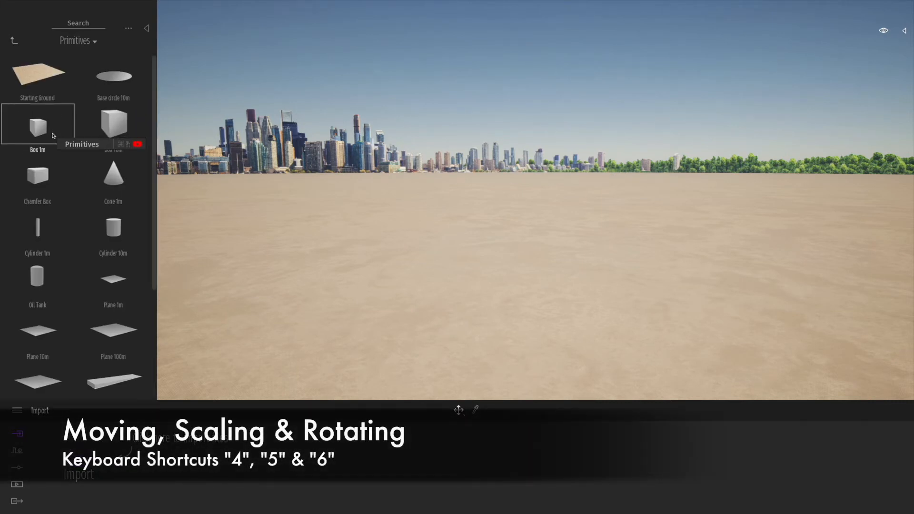
pyautogui.scroll(-5, 54, 136)
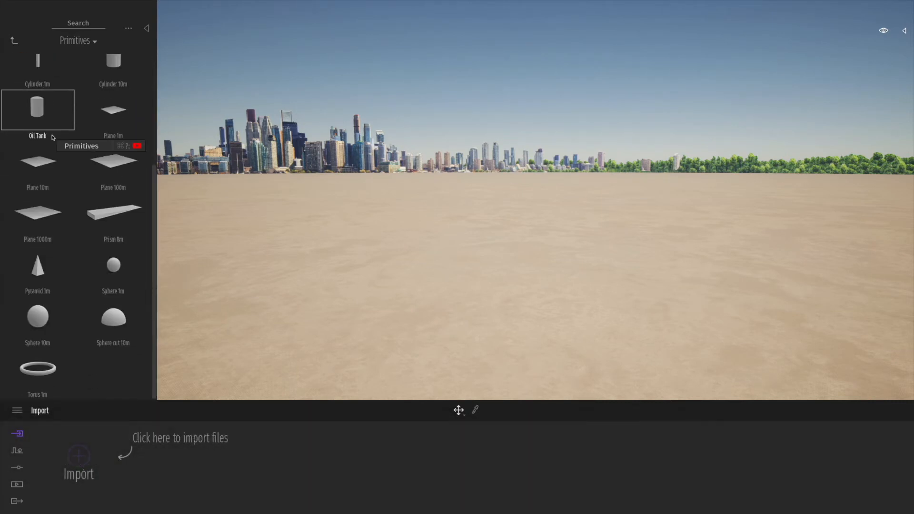
pyautogui.scroll(5, 52, 137)
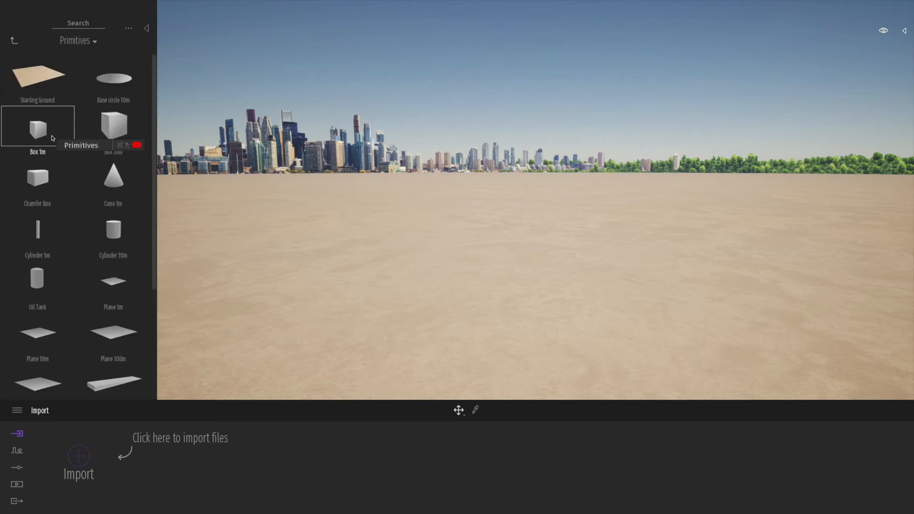
pyautogui.scroll(-5, 52, 138)
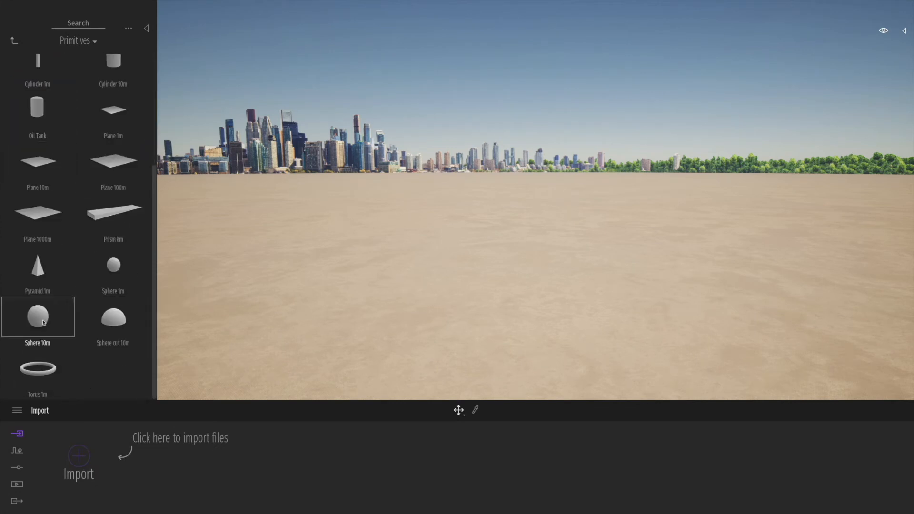
pyautogui.moveTo(43, 323); pyautogui.dragTo(304, 340)
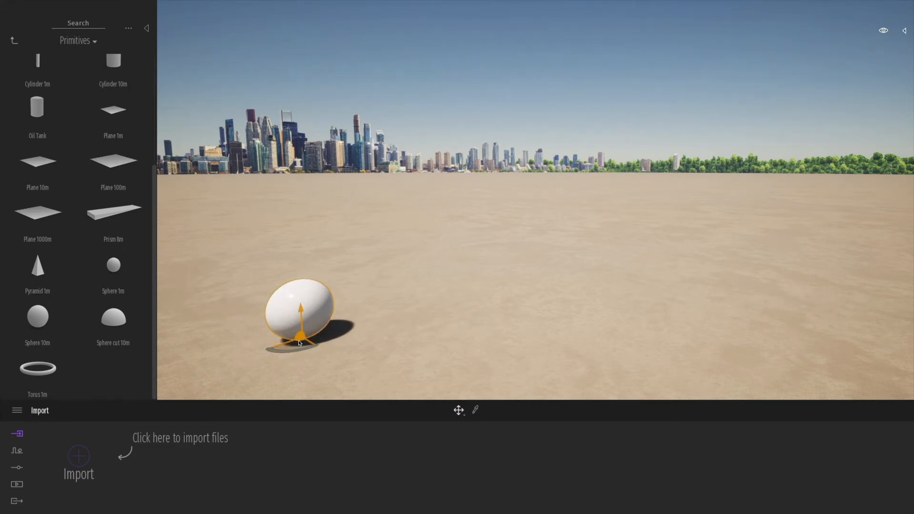
# - Slide the sphere across the ground toward the middle of the scene and adjust its height slightly along the vertical axis
pyautogui.moveTo(333, 346); pyautogui.dragTo(410, 352)
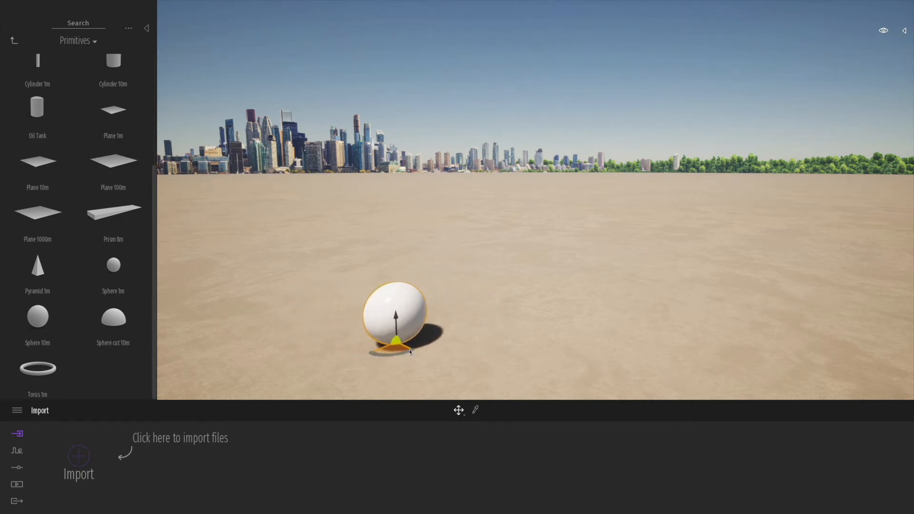
pyautogui.click(411, 351)
pyautogui.click(397, 319)
pyautogui.moveTo(397, 306)
pyautogui.mouseDown()
pyautogui.moveTo(386, 255)
pyautogui.moveTo(390, 308)
pyautogui.mouseUp()
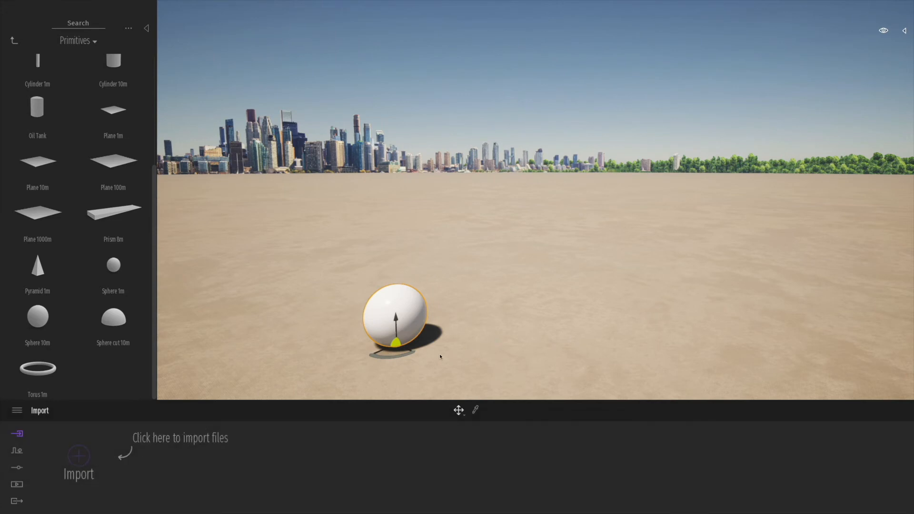
# - Copy the sphere once beside itself, and array three more instances from that copy in a row with the Move tool
pyautogui.keyDown('alt'); pyautogui.moveTo(393, 354); pyautogui.dragTo(482, 347); pyautogui.keyUp('alt')
pyautogui.click(481, 302)
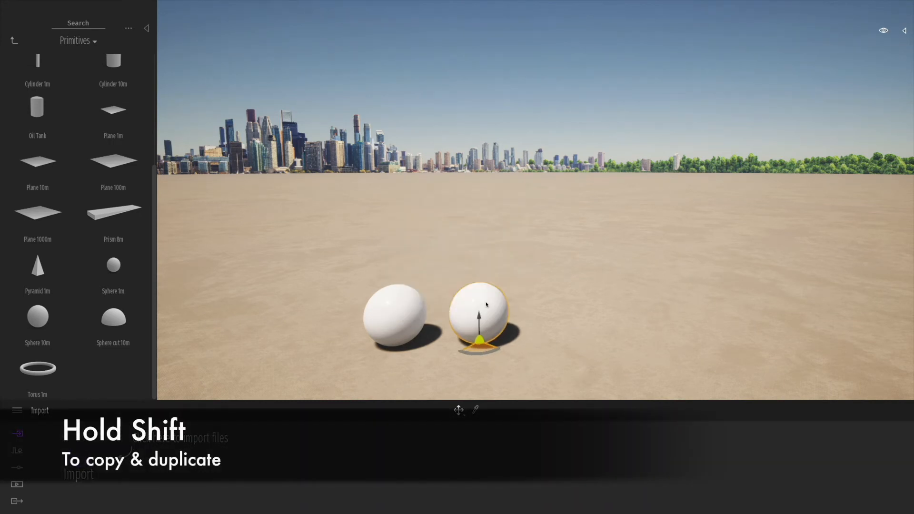
pyautogui.keyDown('shift'); pyautogui.moveTo(478, 354); pyautogui.dragTo(562, 351); pyautogui.keyUp('shift')
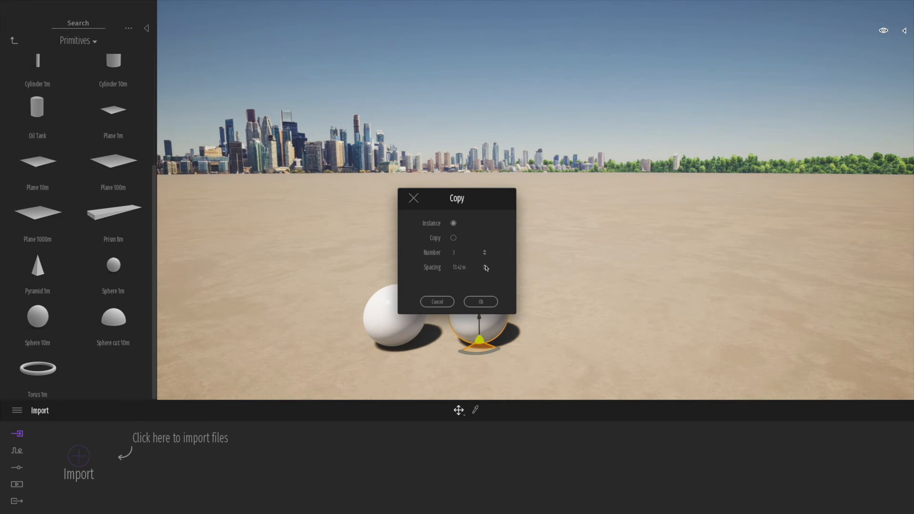
pyautogui.click(481, 302)
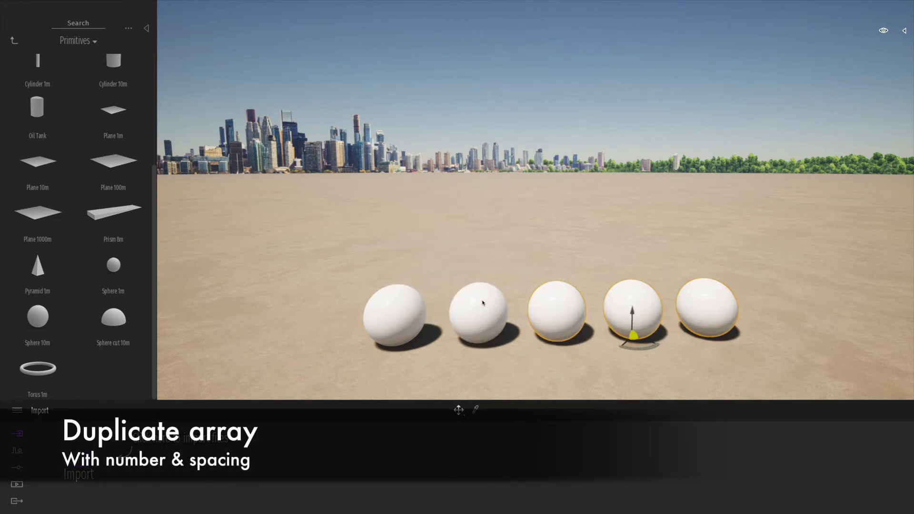
# - Select the third and fourth spheres together and copy them as one set of instances behind the start of the row
pyautogui.click(502, 260)
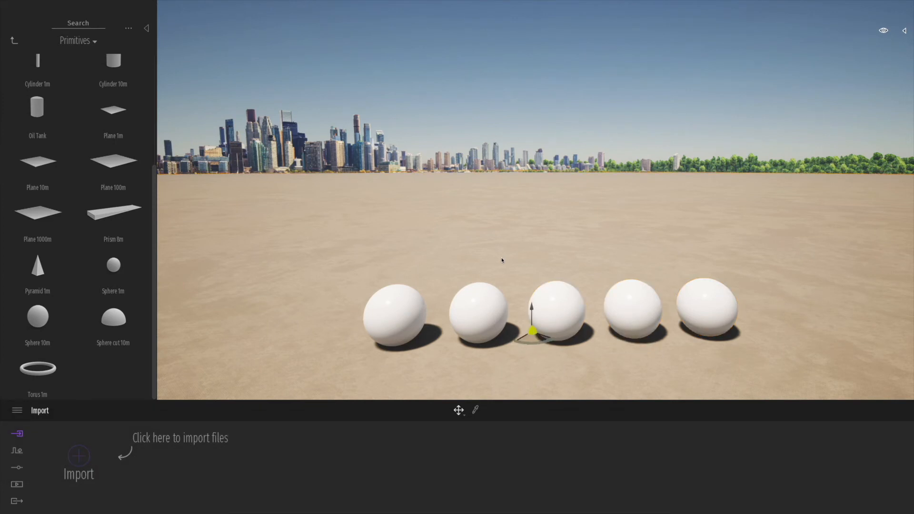
pyautogui.keyDown('ctrl'); pyautogui.click(567, 310); pyautogui.keyUp('ctrl')
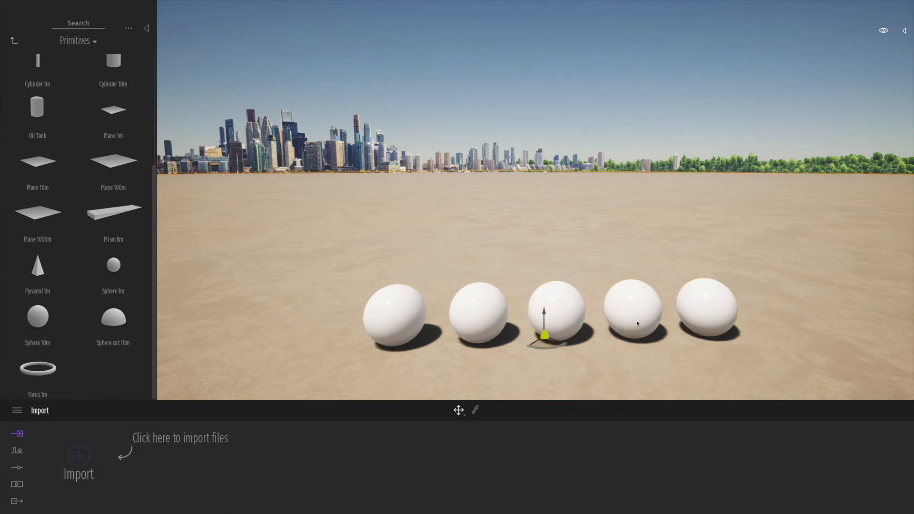
pyautogui.keyDown('ctrl'); pyautogui.click(636, 322); pyautogui.keyUp('ctrl')
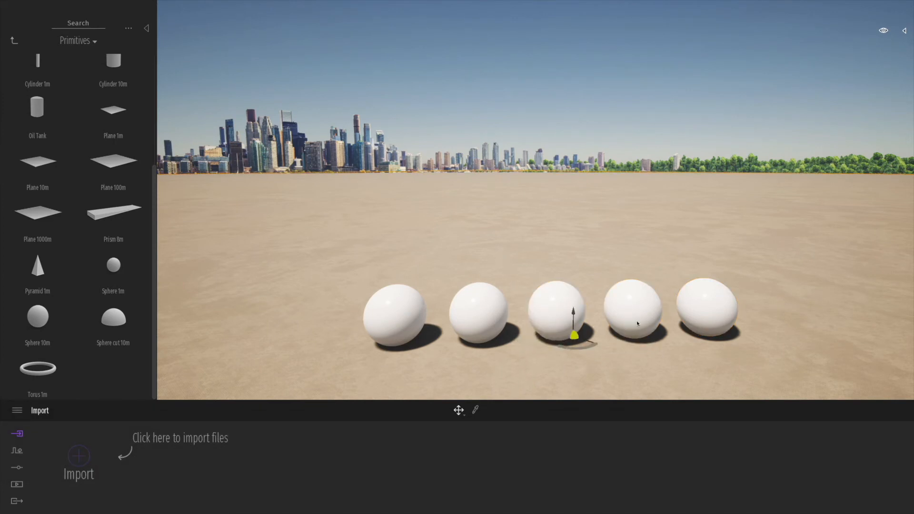
pyautogui.keyDown('ctrl'); pyautogui.click(552, 320); pyautogui.keyUp('ctrl')
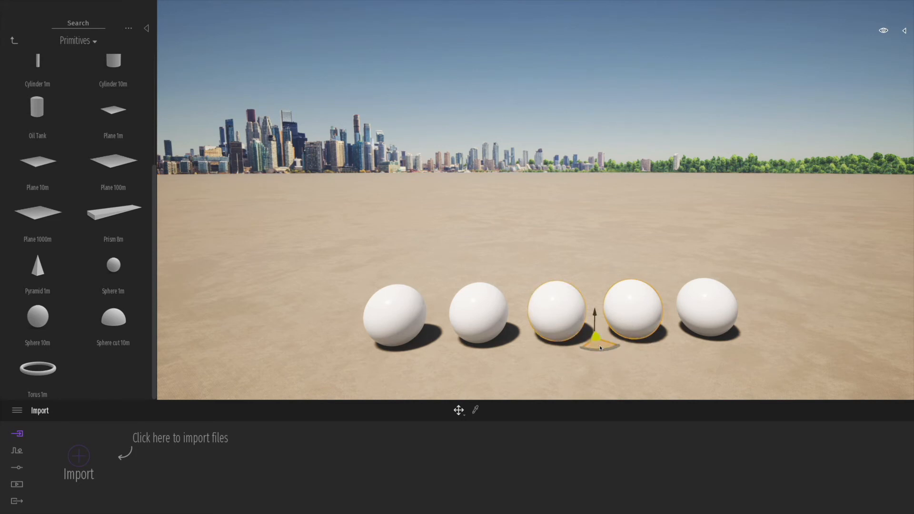
pyautogui.keyDown('alt'); pyautogui.moveTo(599, 345); pyautogui.dragTo(323, 305); pyautogui.keyUp('alt')
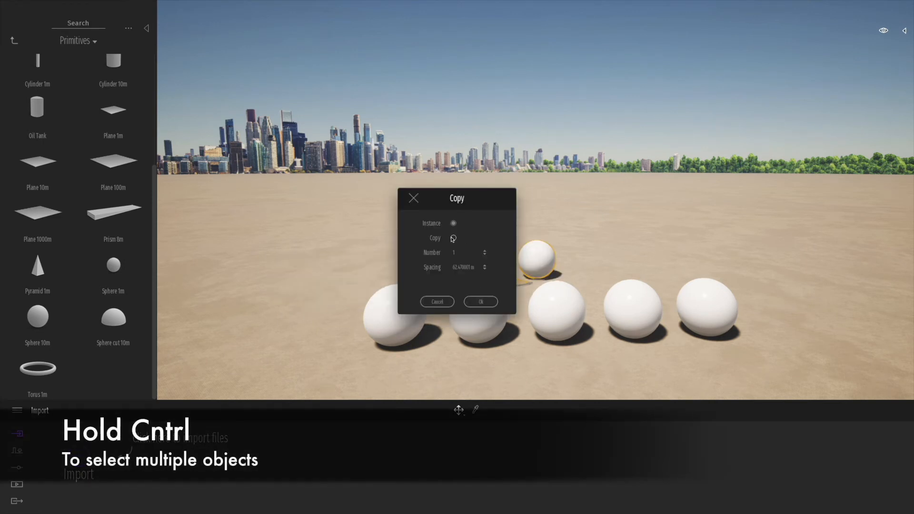
pyautogui.click(474, 303)
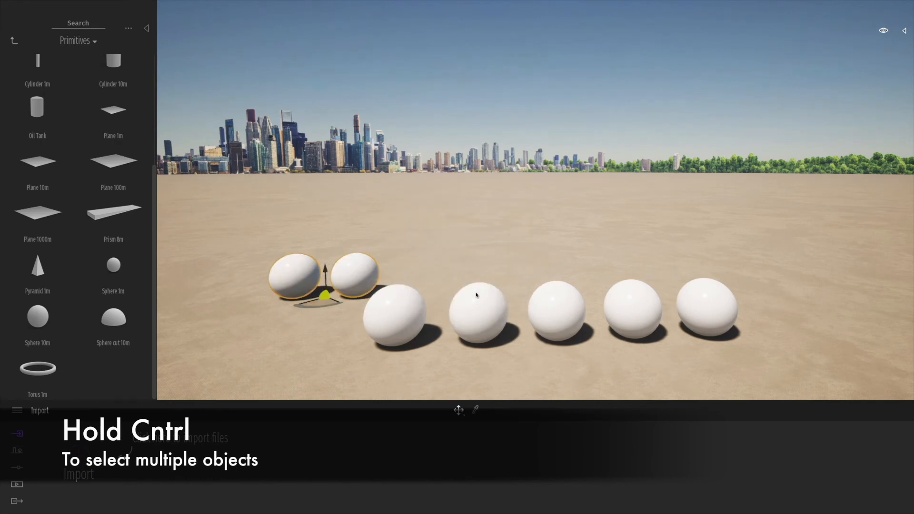
# - Delete the two copied spheres behind the row
pyautogui.click(476, 271)
pyautogui.click(368, 278)
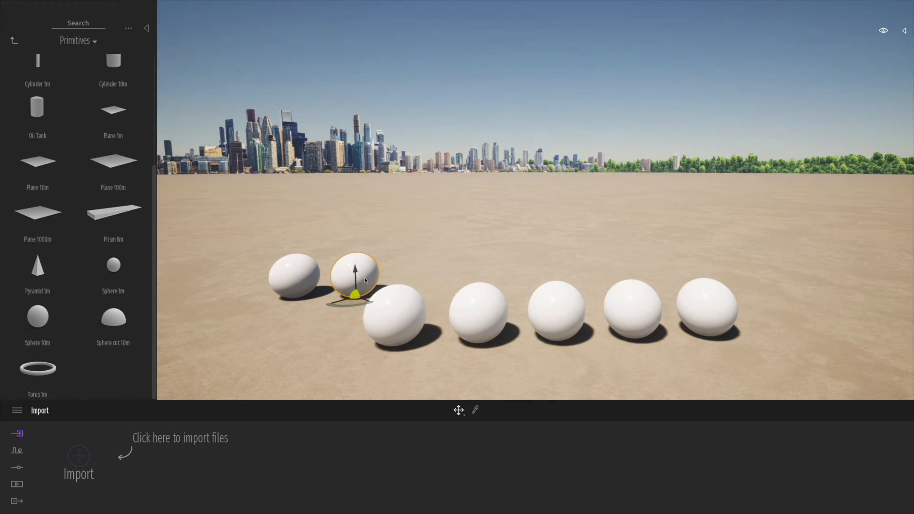
pyautogui.press('Delete')
pyautogui.click(314, 291)
pyautogui.press('Delete')
# - Delete the row's spheres one by one, starting with the first, second and third
pyautogui.click(405, 315)
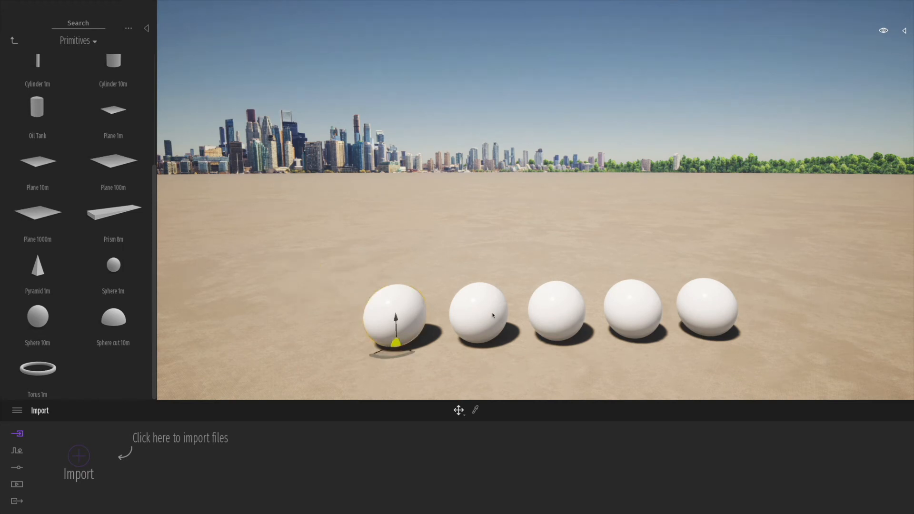
pyautogui.press('Delete')
pyautogui.click(495, 314)
pyautogui.press('Delete')
pyautogui.click(570, 316)
pyautogui.press('Delete')
pyautogui.click(638, 316)
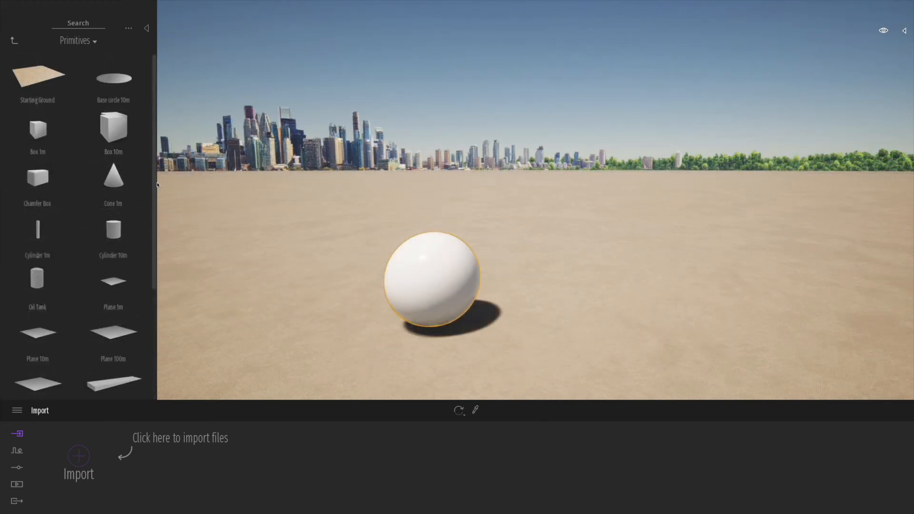
# - Place a Box 10m from the Primitives library beside the sphere and rotate it about its vertical axis with the Move tool
pyautogui.moveTo(114, 127); pyautogui.dragTo(599, 323)
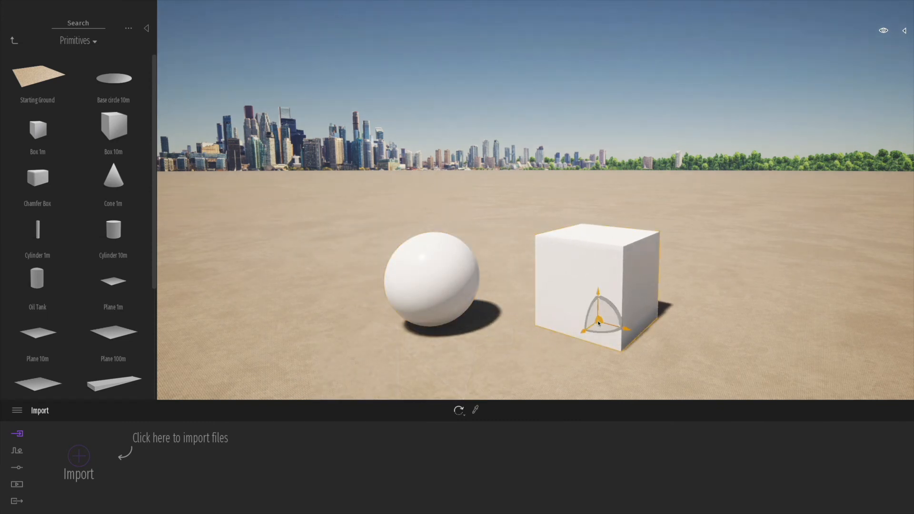
pyautogui.click(599, 323)
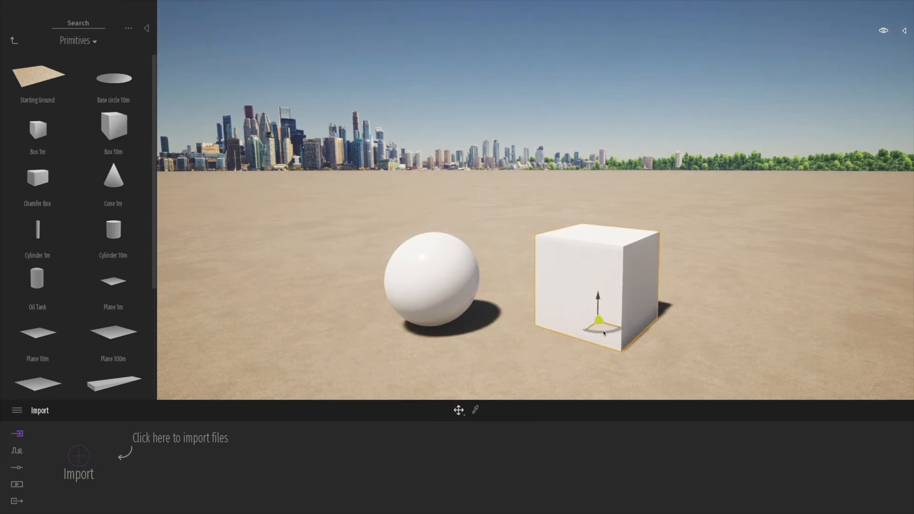
pyautogui.moveTo(603, 335); pyautogui.dragTo(592, 319)
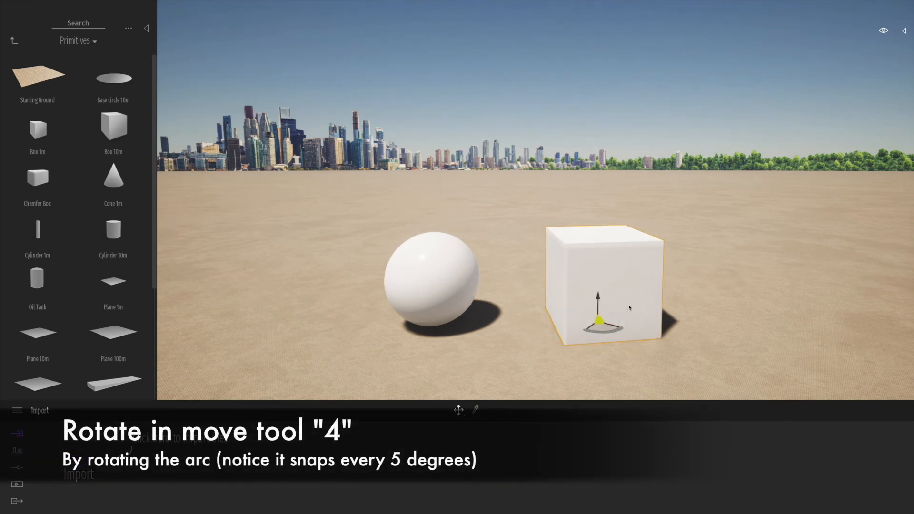
# - Select the sphere, activate the Rotate tool and shift the sphere slightly with its gizmo
pyautogui.click(456, 294)
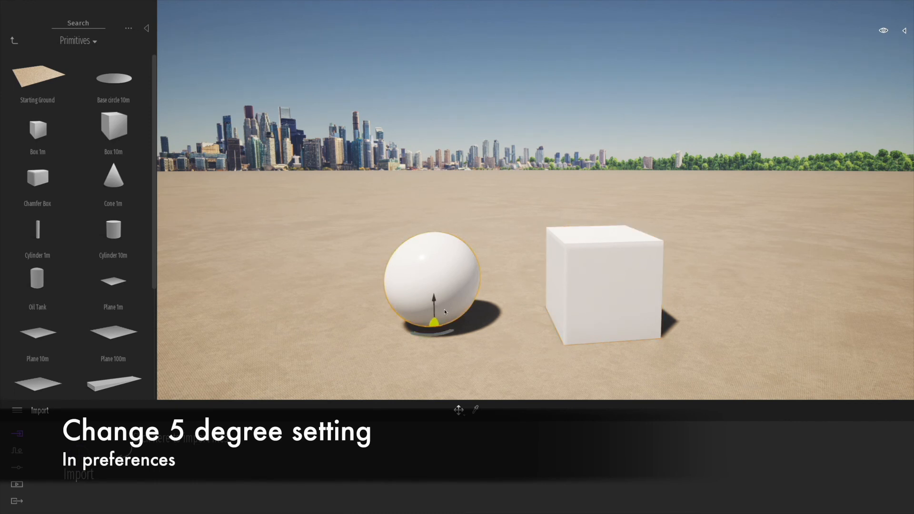
pyautogui.press('r')
pyautogui.moveTo(444, 310)
pyautogui.mouseDown()
pyautogui.moveTo(448, 283)
pyautogui.moveTo(422, 289)
pyautogui.moveTo(445, 311)
pyautogui.mouseUp()
# - Try rotating the box about different axes with the Rotate tool, and move it slightly within one of the gizmo's vertical planes
pyautogui.click(655, 304)
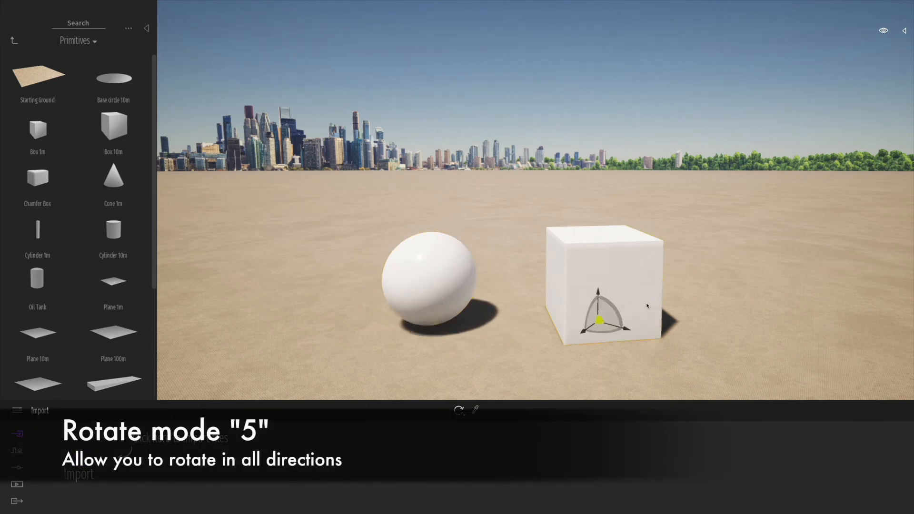
pyautogui.moveTo(617, 312); pyautogui.dragTo(586, 313)
pyautogui.click(589, 314)
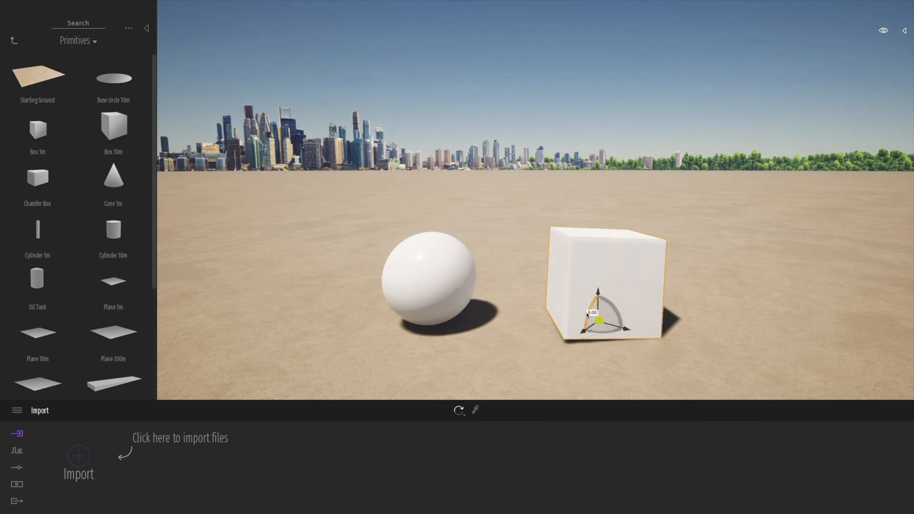
pyautogui.moveTo(586, 317); pyautogui.dragTo(595, 315)
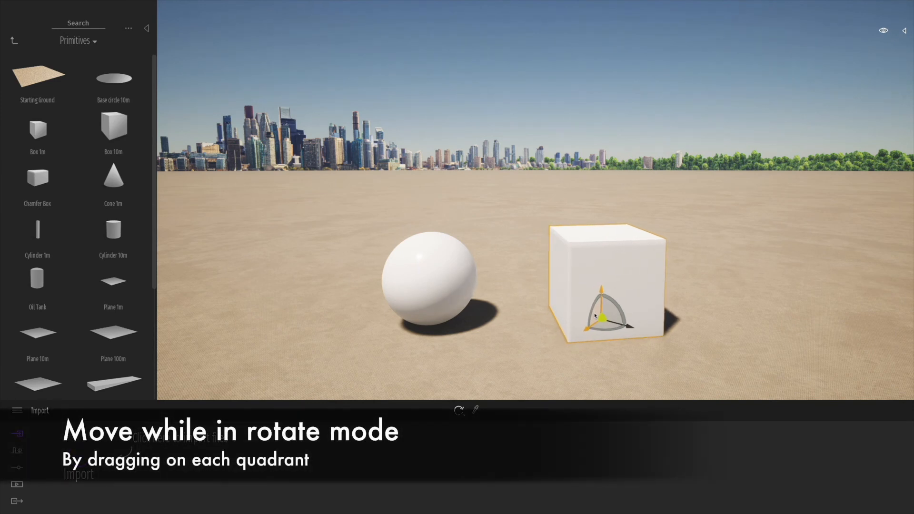
# - Activate the Scale tool and stretch the box slightly along its vertical and one horizontal axis
pyautogui.press('space')
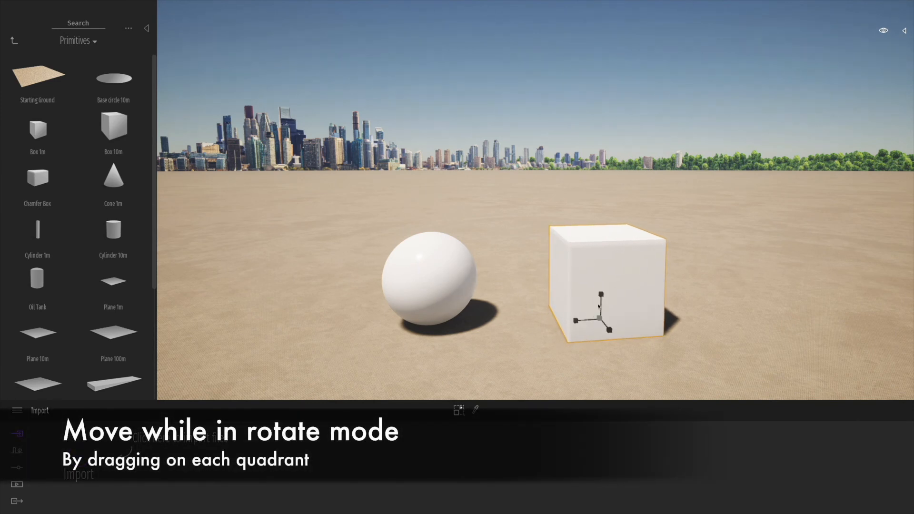
pyautogui.moveTo(601, 296)
pyautogui.mouseDown()
pyautogui.moveTo(603, 227)
pyautogui.moveTo(601, 295)
pyautogui.mouseUp()
pyautogui.moveTo(610, 335)
pyautogui.mouseDown()
pyautogui.moveTo(637, 370)
pyautogui.moveTo(611, 335)
pyautogui.moveTo(562, 323)
pyautogui.moveTo(612, 317)
pyautogui.moveTo(698, 273)
pyautogui.moveTo(600, 321)
pyautogui.mouseUp()
# - Enlarge the box uniformly from its central scale handle with a numeric value, and deselect it
pyautogui.click(591, 322)
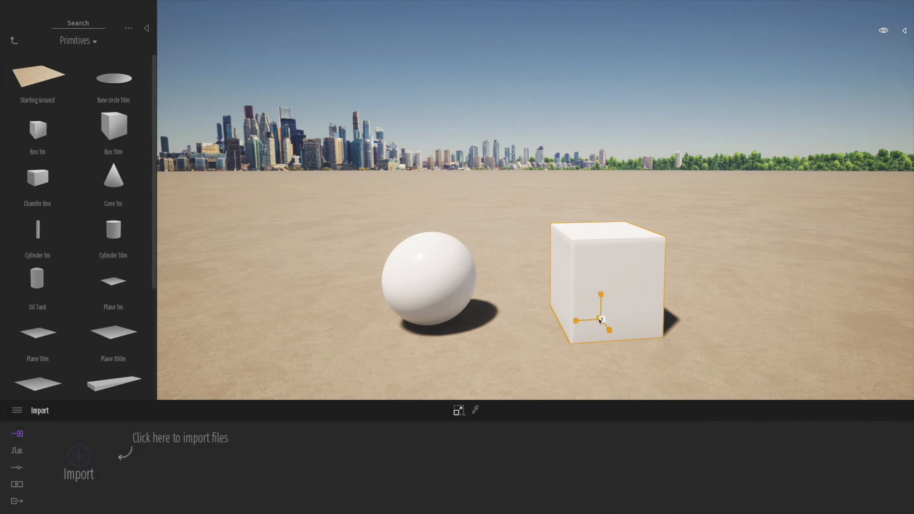
pyautogui.press('Return')
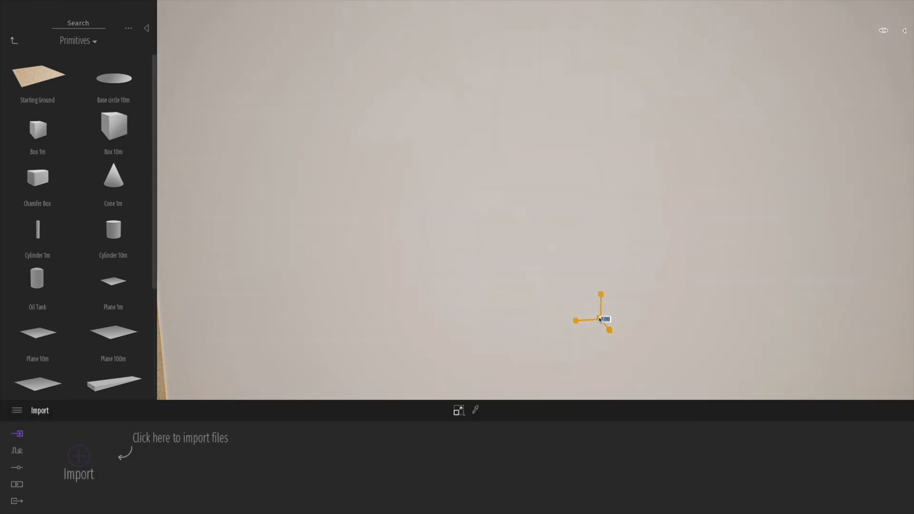
pyautogui.scroll(-6, 589, 296)
pyautogui.moveTo(598, 281); pyautogui.dragTo(599, 334, button='middle')
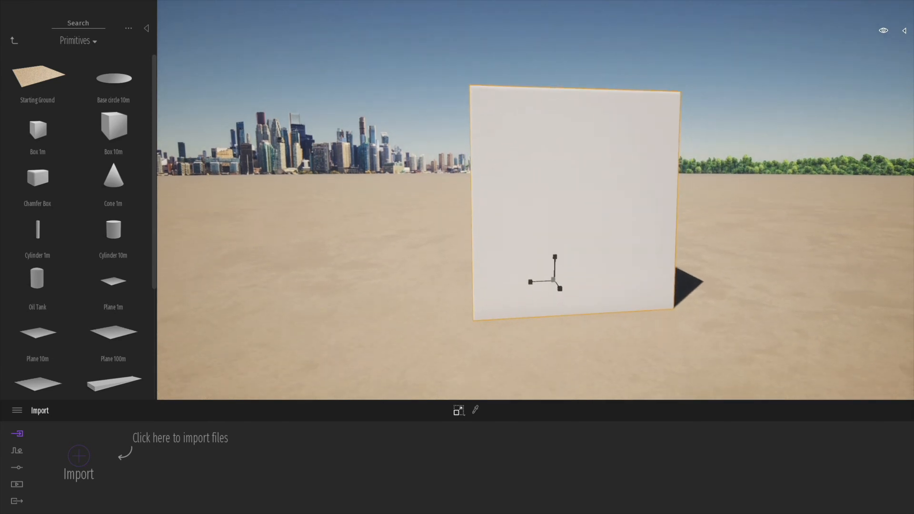
pyautogui.moveTo(592, 263); pyautogui.dragTo(592, 319, button='middle')
pyautogui.moveTo(544, 224)
pyautogui.keyDown('shift'); pyautogui.mouseDown(button='middle')
pyautogui.moveTo(600, 281)
pyautogui.moveTo(600, 333)
pyautogui.moveTo(543, 224)
pyautogui.mouseUp(button='middle'); pyautogui.keyUp('shift')
pyautogui.scroll(-5, 528, 196)
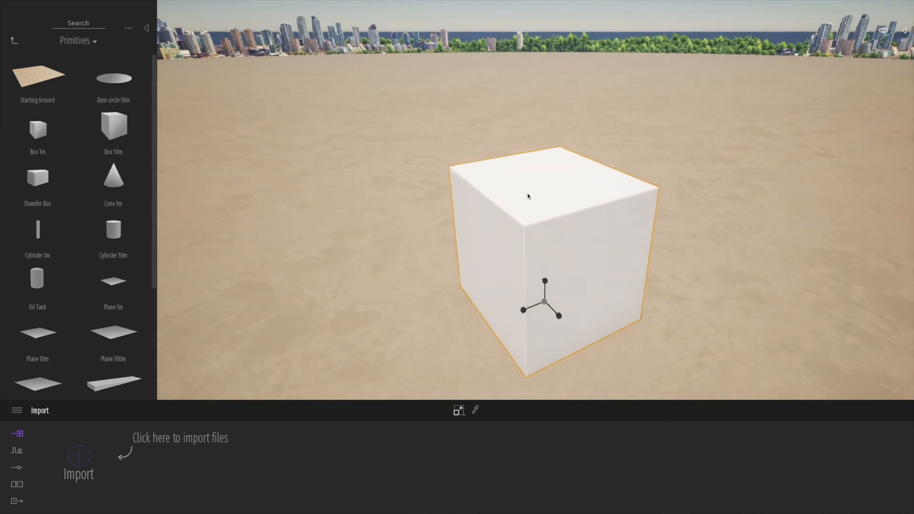
pyautogui.click(395, 258)
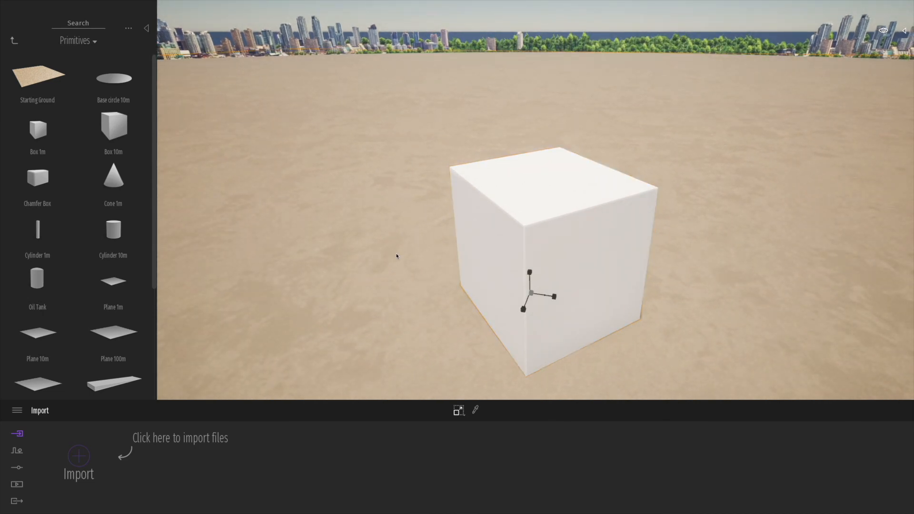